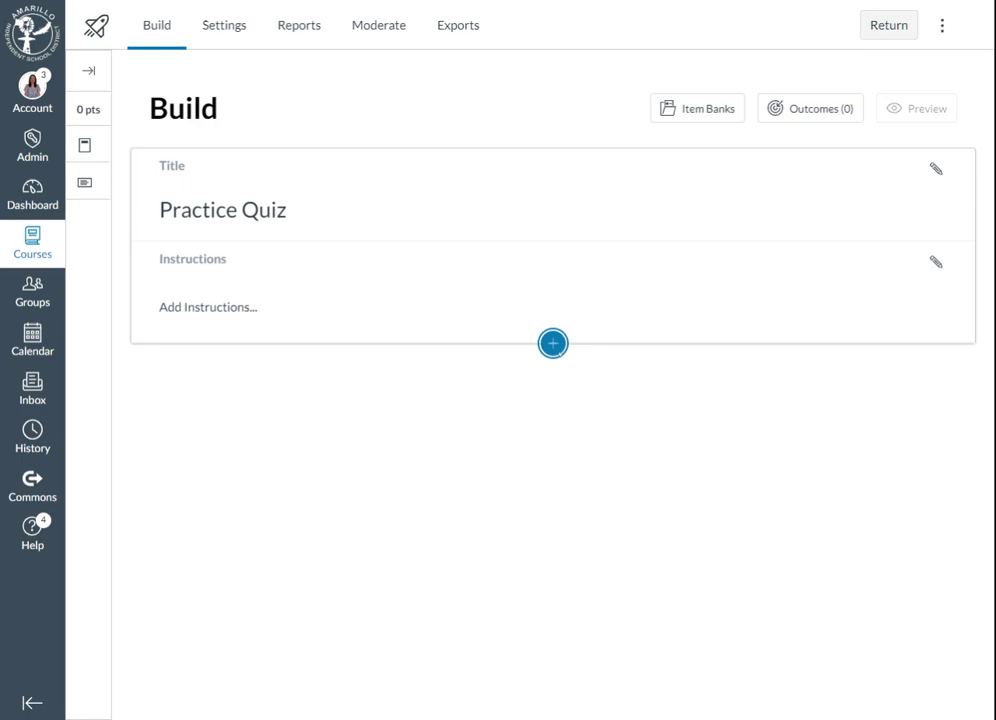
# Step: Add a Fill in the Blank question with three numbered statements on photosynthesis, the independent variable and the cell, and enlarge its text area
pyautogui.click(553, 343)
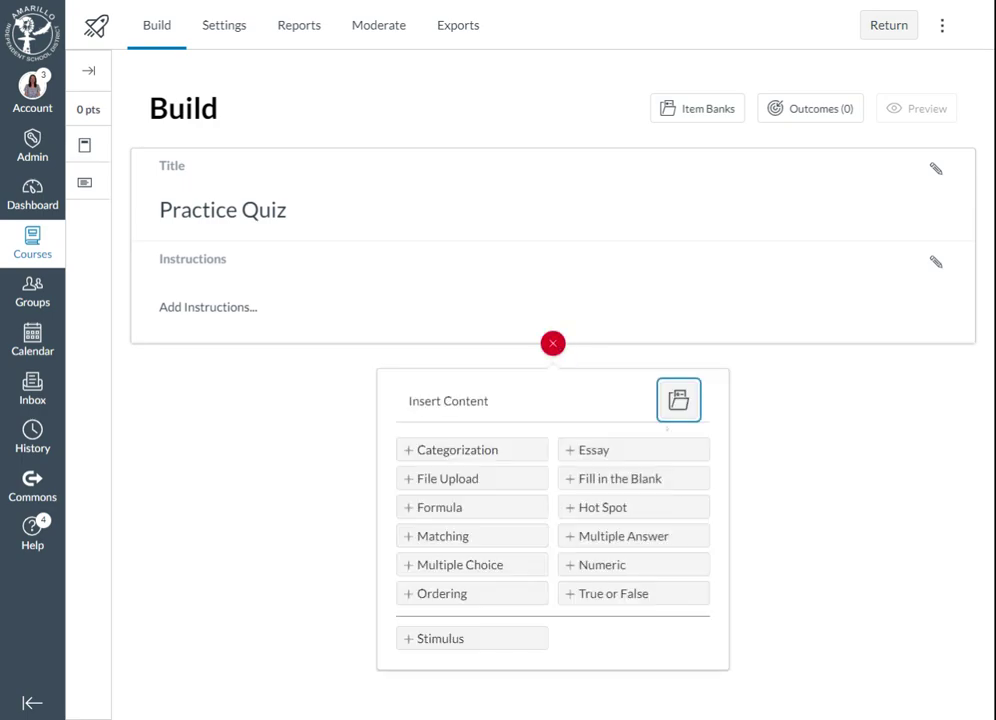
pyautogui.click(671, 479)
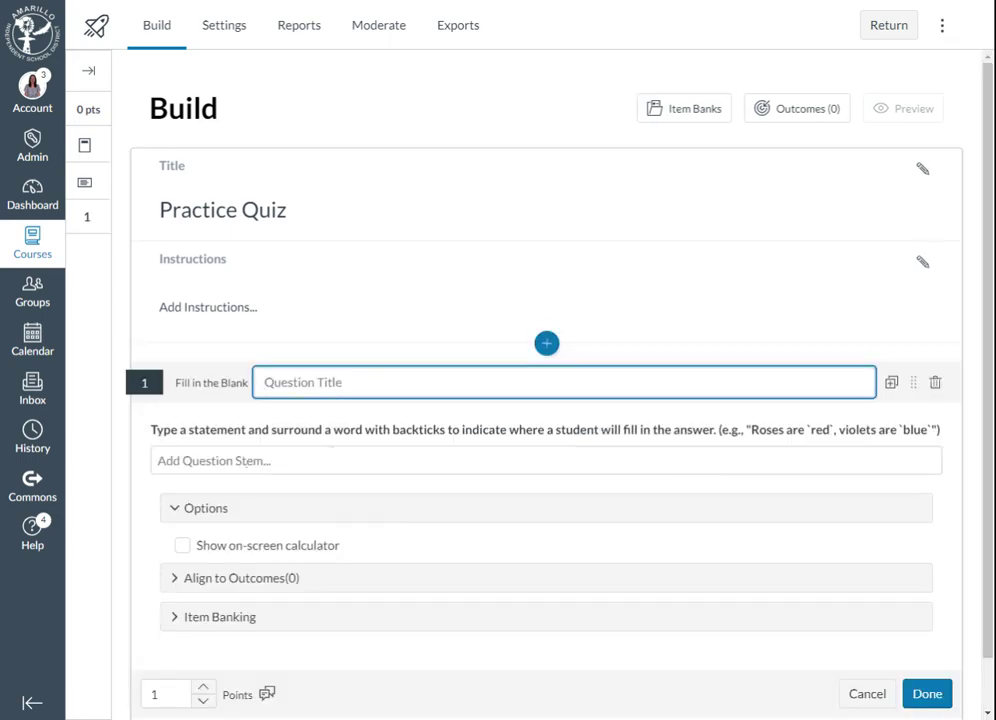
pyautogui.click(252, 459)
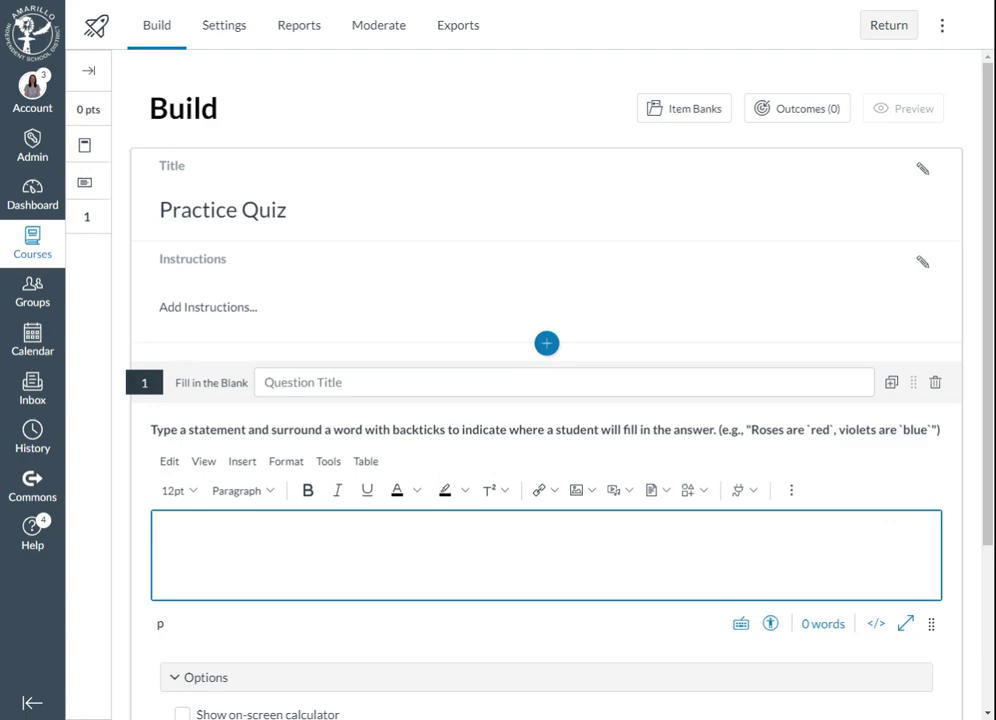
pyautogui.scroll(-2, 622, 416)
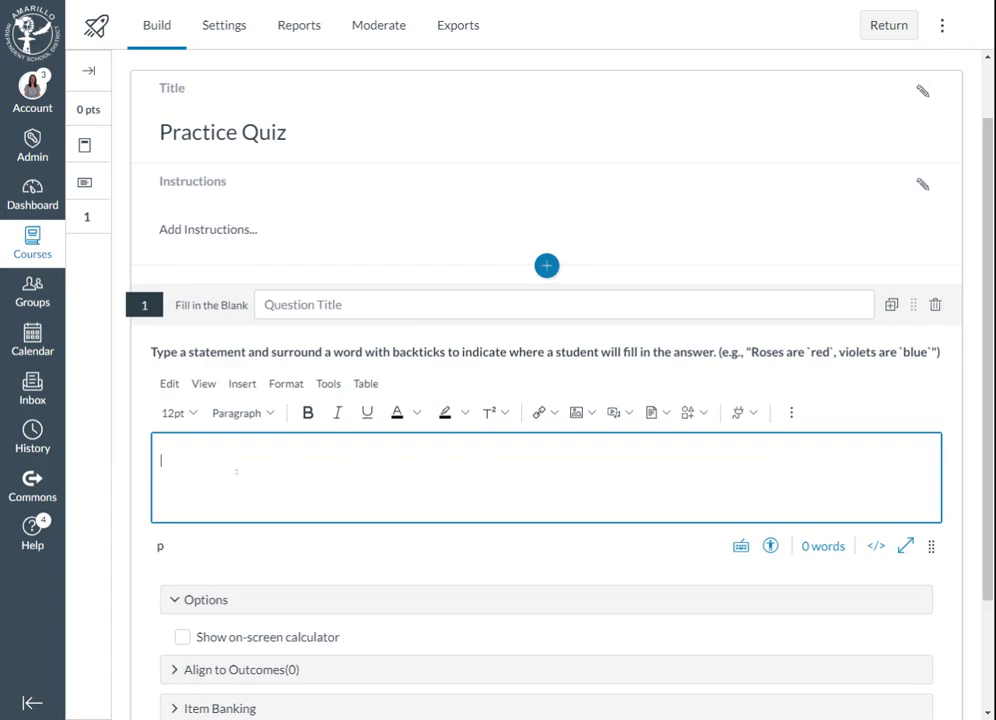
pyautogui.write('1. The process by which plants make their own food using sunlight is called photosynthesis. 2. In an experiment, the independent variable is the one that is changed or manipulated by the scientist. 3. The basic unit of life is the cell, which can exist as a single-celled organism or as part of a multicellular organism.')
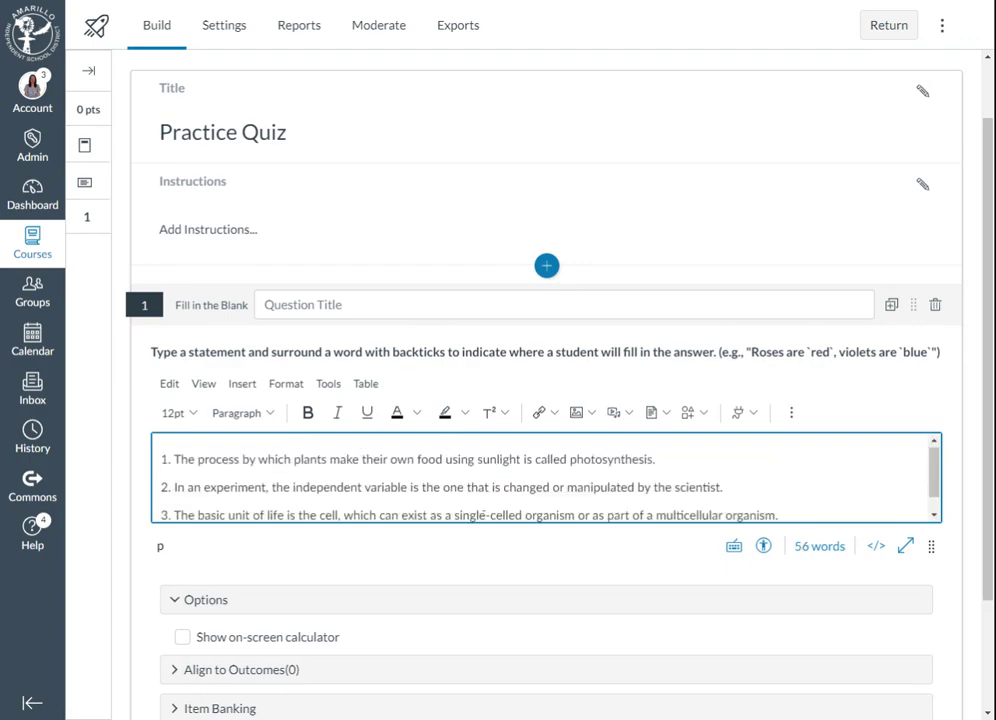
pyautogui.moveTo(931, 546); pyautogui.dragTo(931, 611)
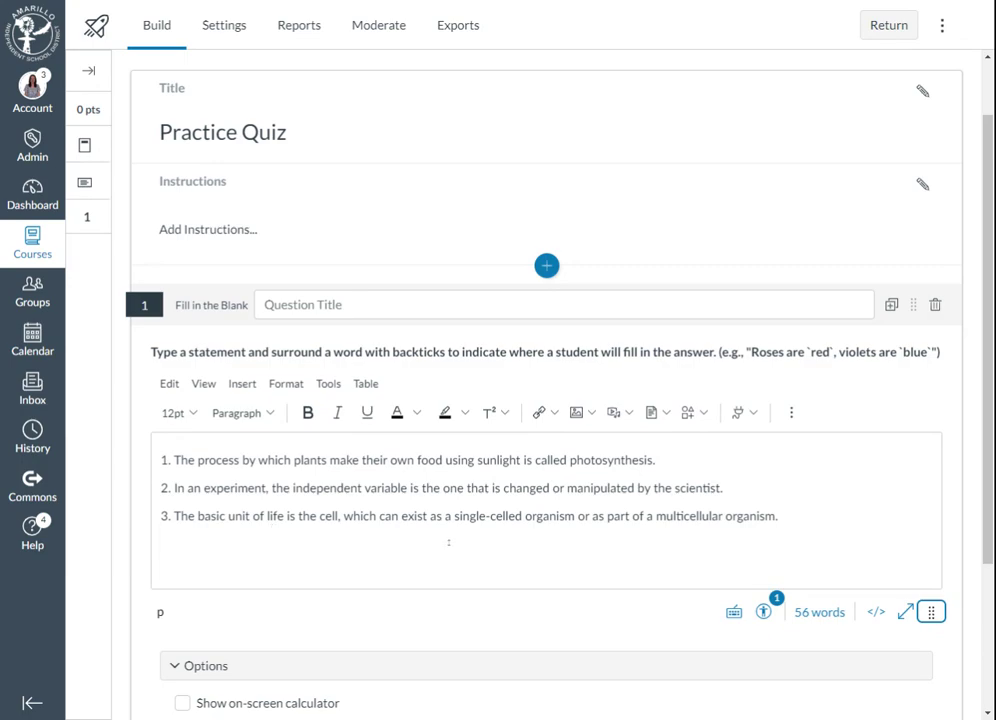
# Step: Surround "photosynthesis" in statement 1 with backticks to make it a blank
pyautogui.click(570, 460)
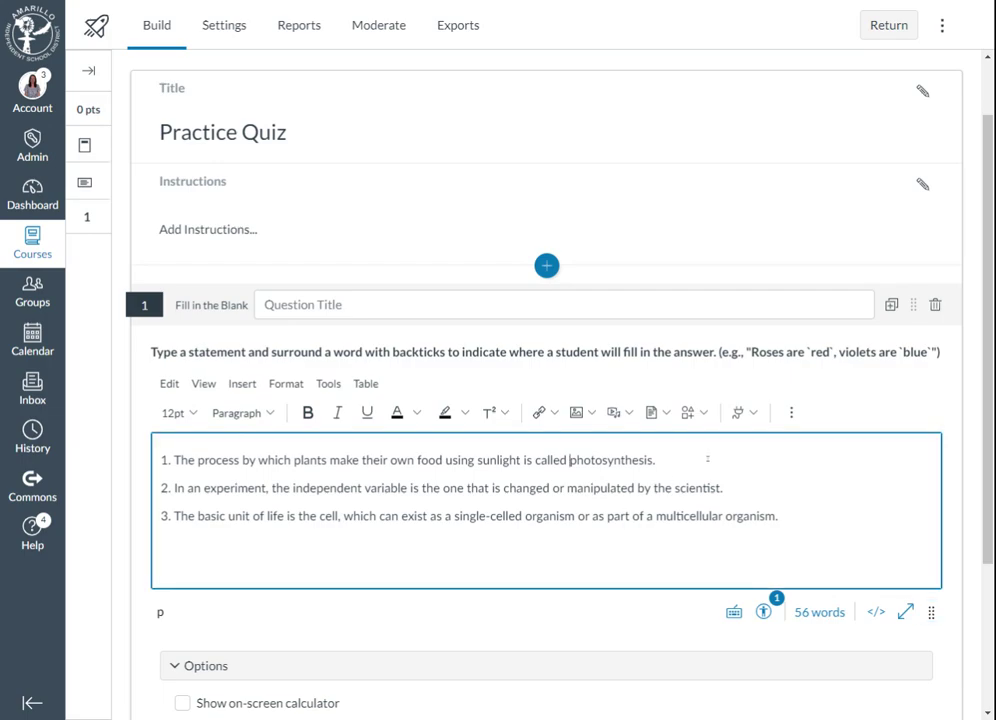
pyautogui.write('`')
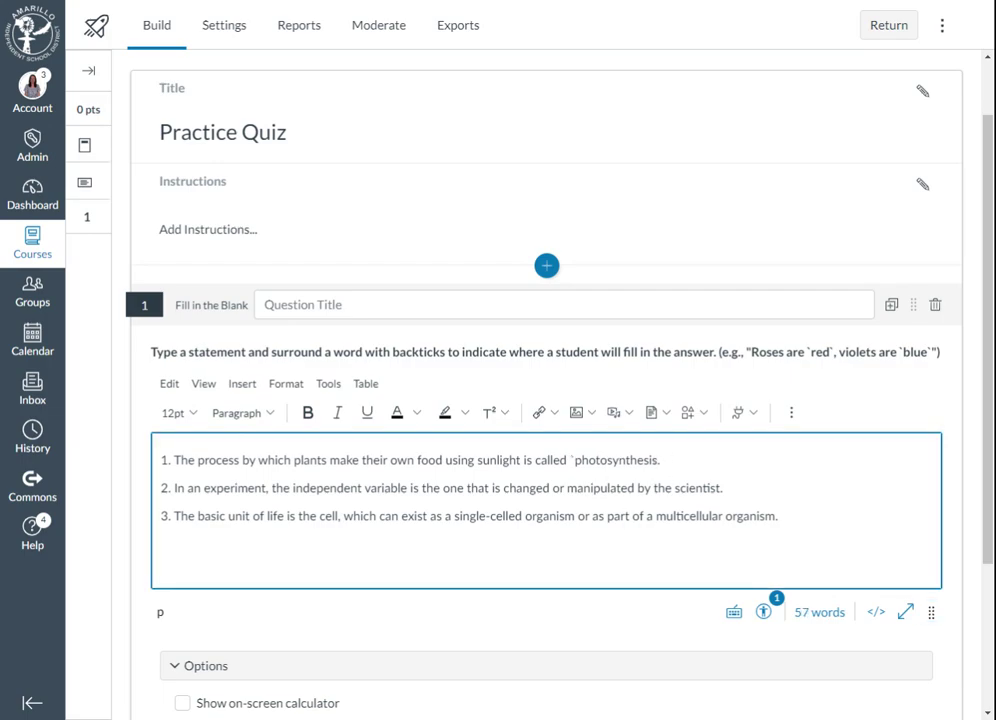
pyautogui.click(658, 460)
pyautogui.write('`')
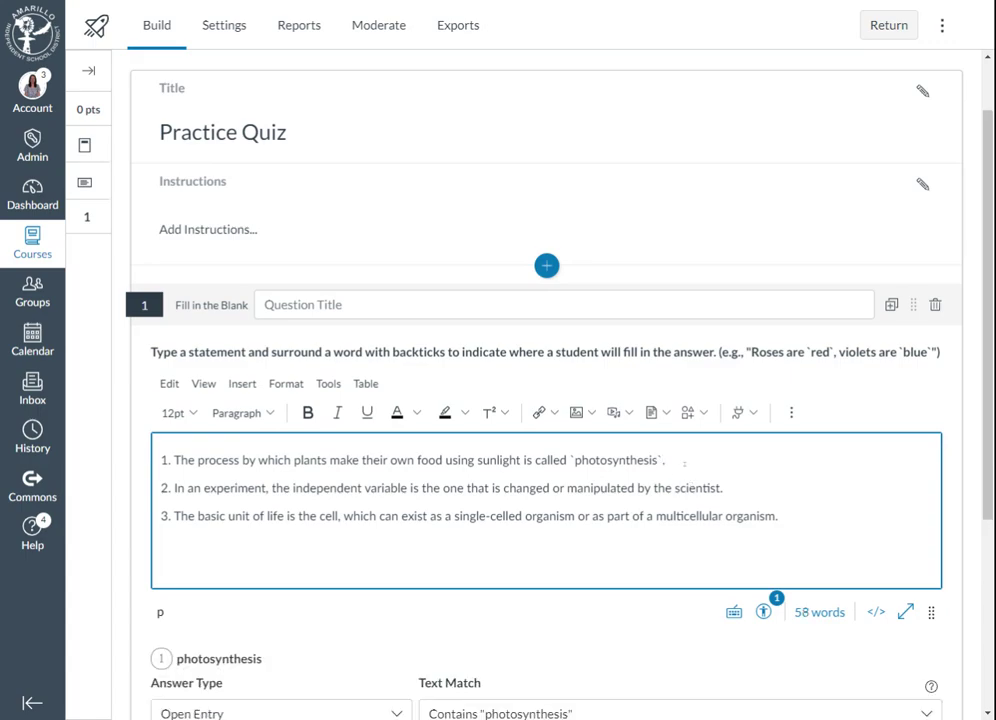
pyautogui.scroll(-1, 686, 461)
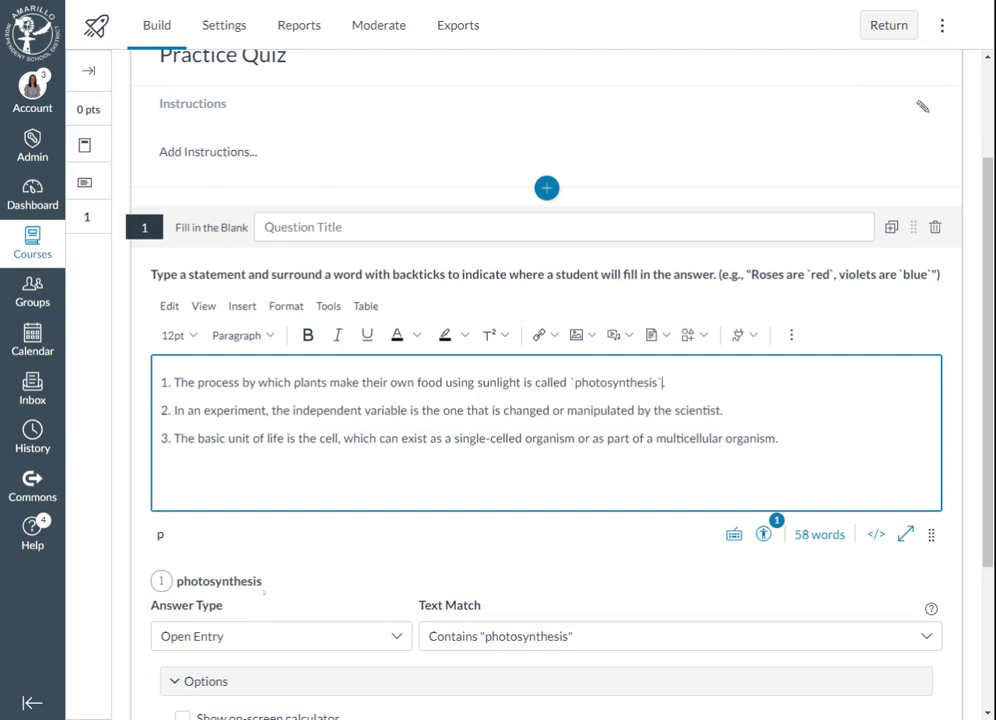
pyautogui.scroll(-1, 260, 580)
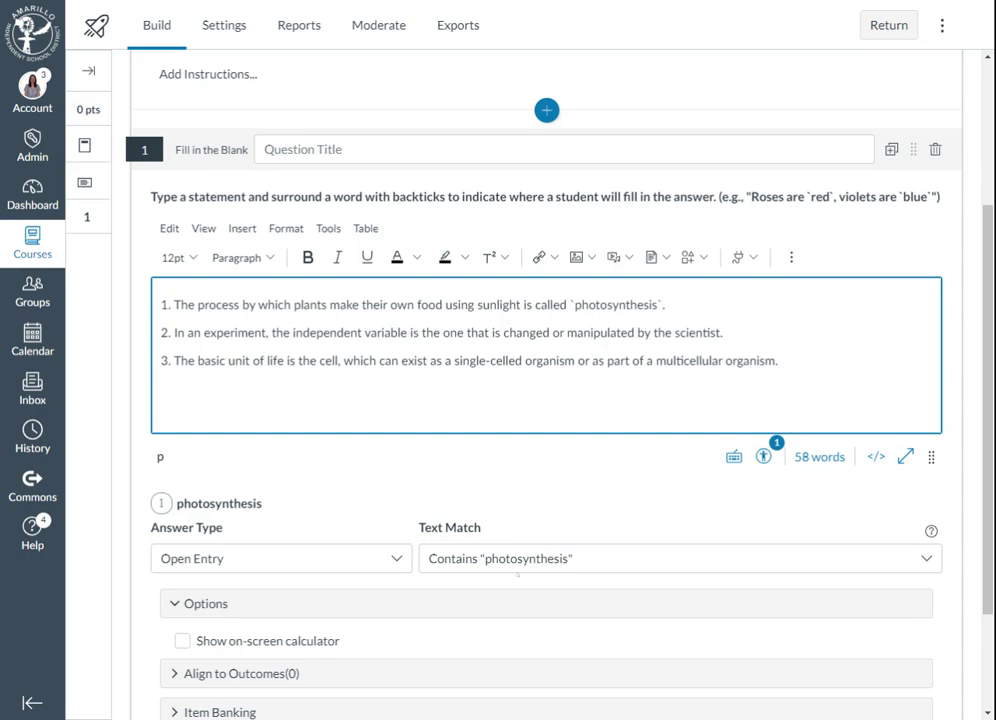
# Step: Choose Contains "photosynthesis" as the first blank's text match and close the question editor, leaving the quiz instructions empty
pyautogui.click(624, 560)
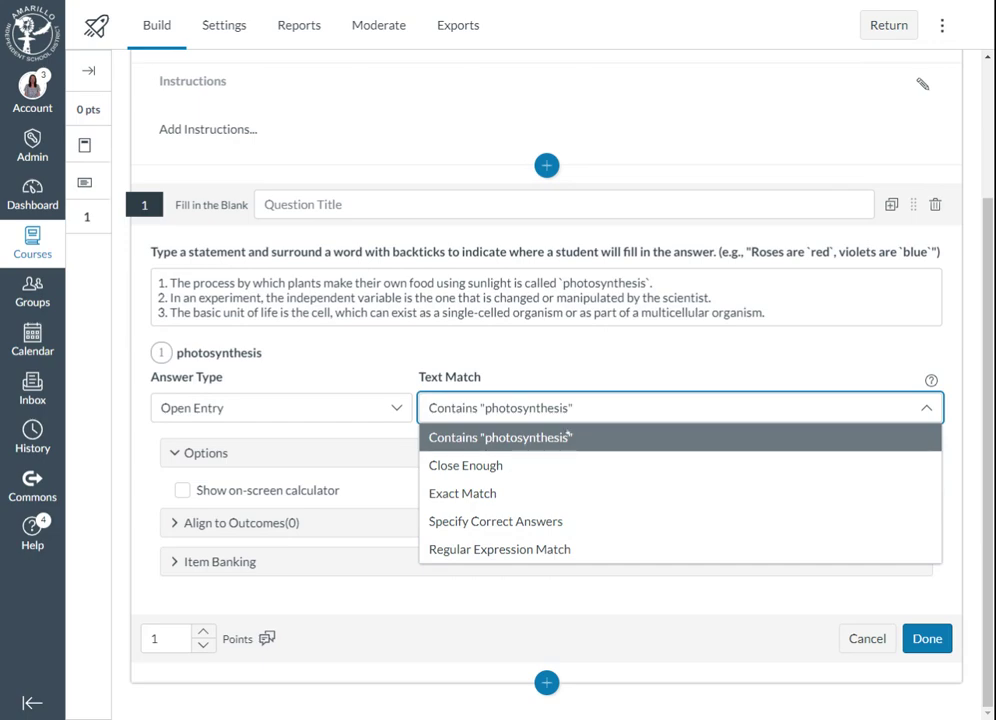
pyautogui.click(528, 441)
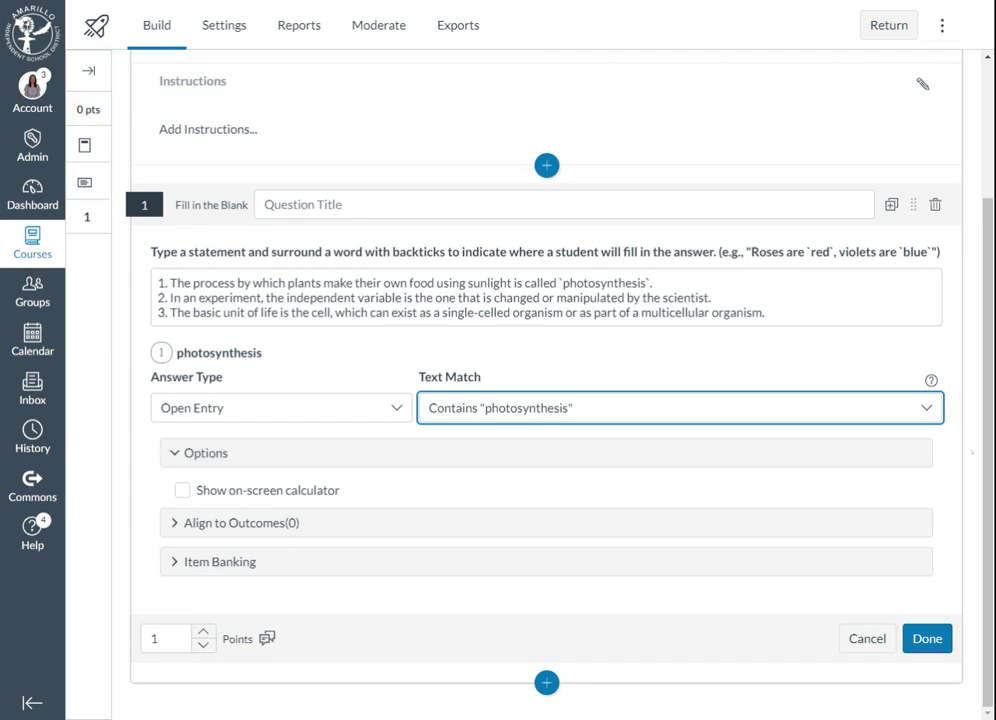
pyautogui.click(967, 458)
pyautogui.click(600, 298)
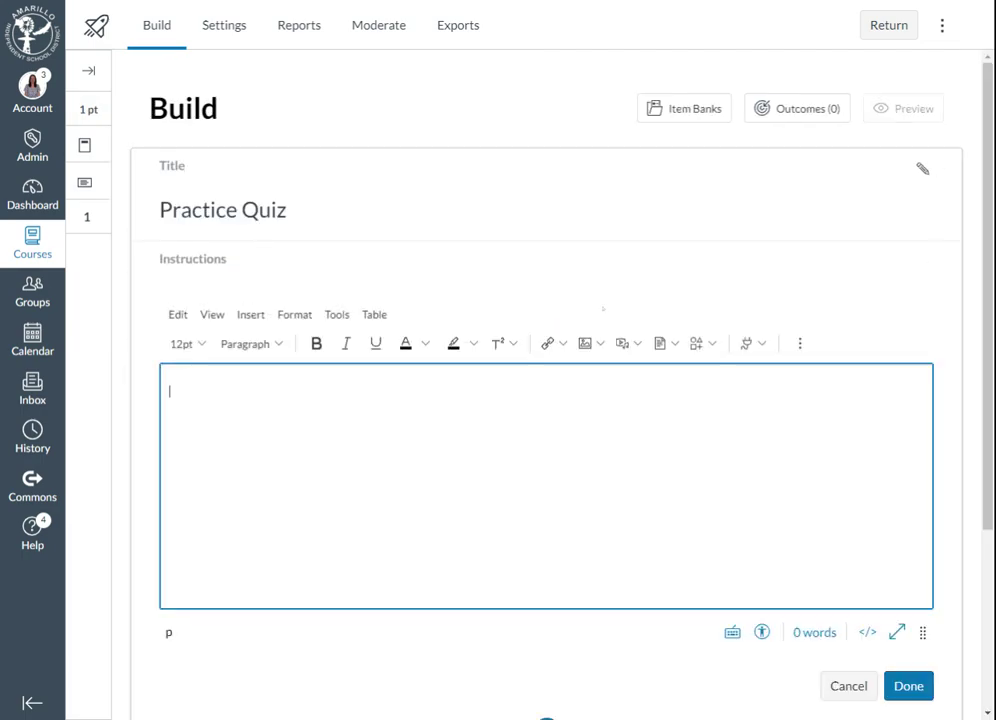
pyautogui.click(836, 683)
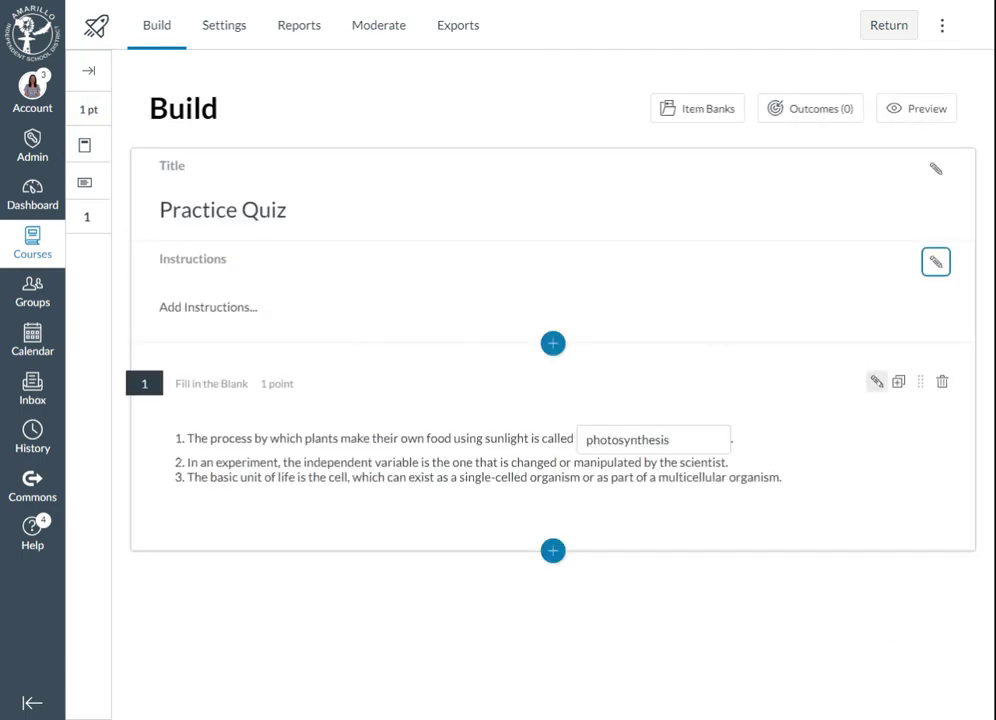
# Step: Reopen question 1 for editing and surround "independent" in statement 2 with backticks to make it a blank
pyautogui.click(877, 381)
pyautogui.click(765, 490)
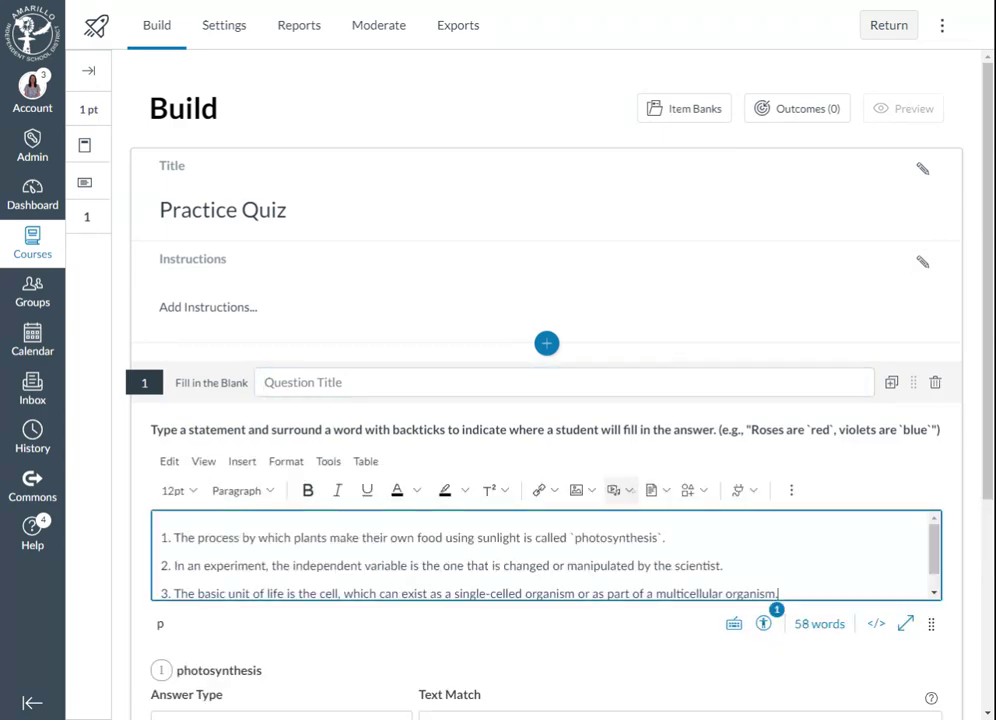
pyautogui.click(293, 565)
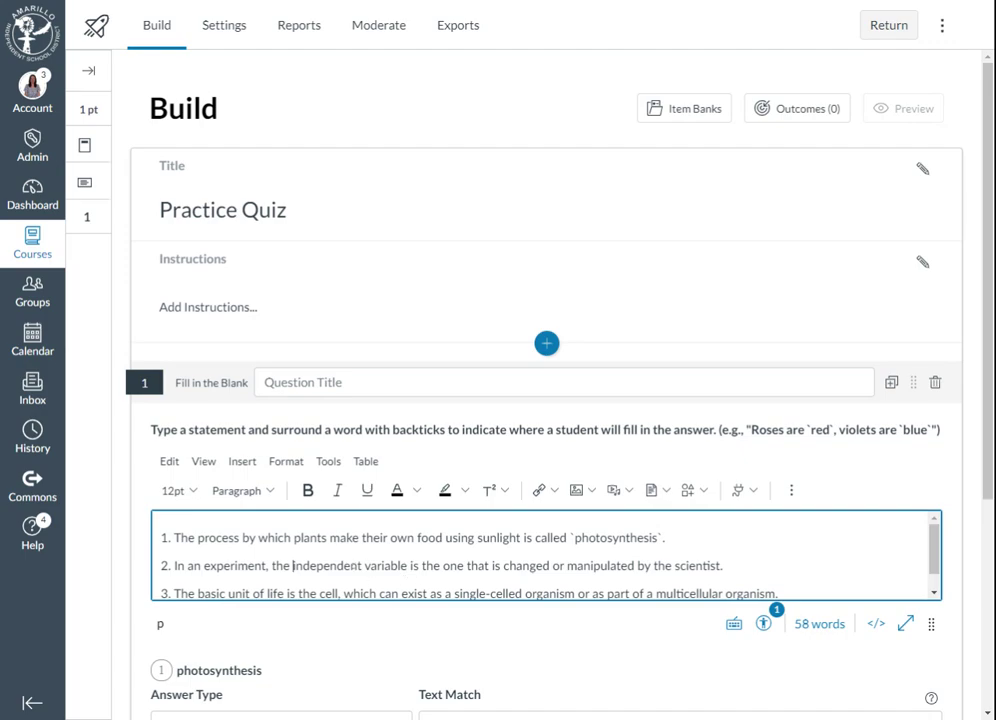
pyautogui.write('`')
pyautogui.click(367, 565)
pyautogui.write('`')
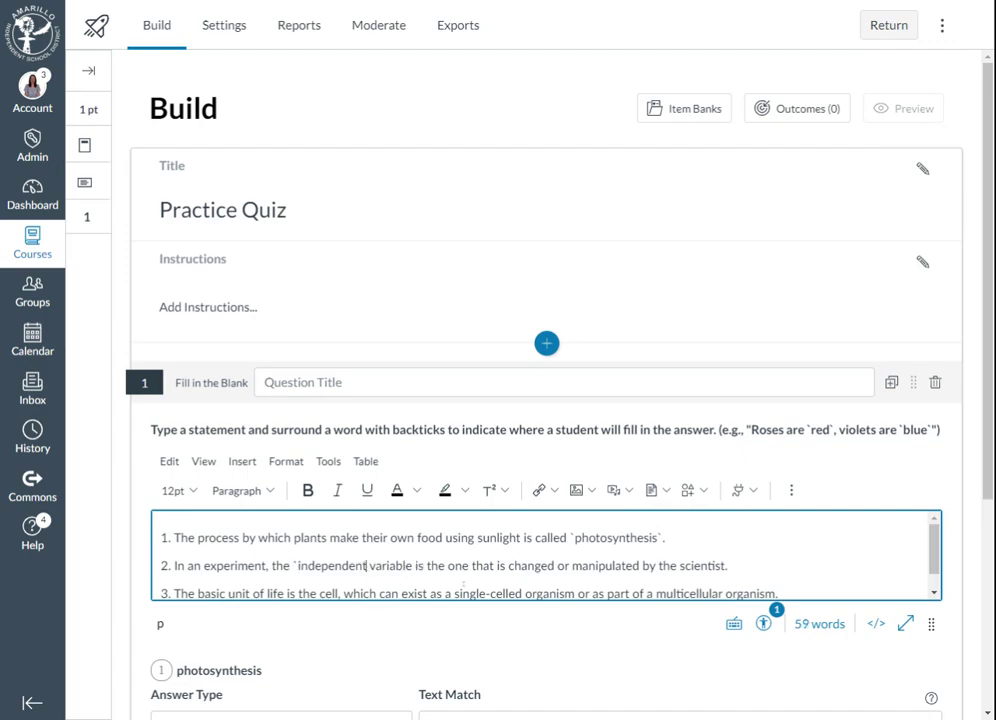
# Step: Surround "cell" in statement 3 with backticks to make it a blank, and save the question
pyautogui.scroll(-3, 351, 420)
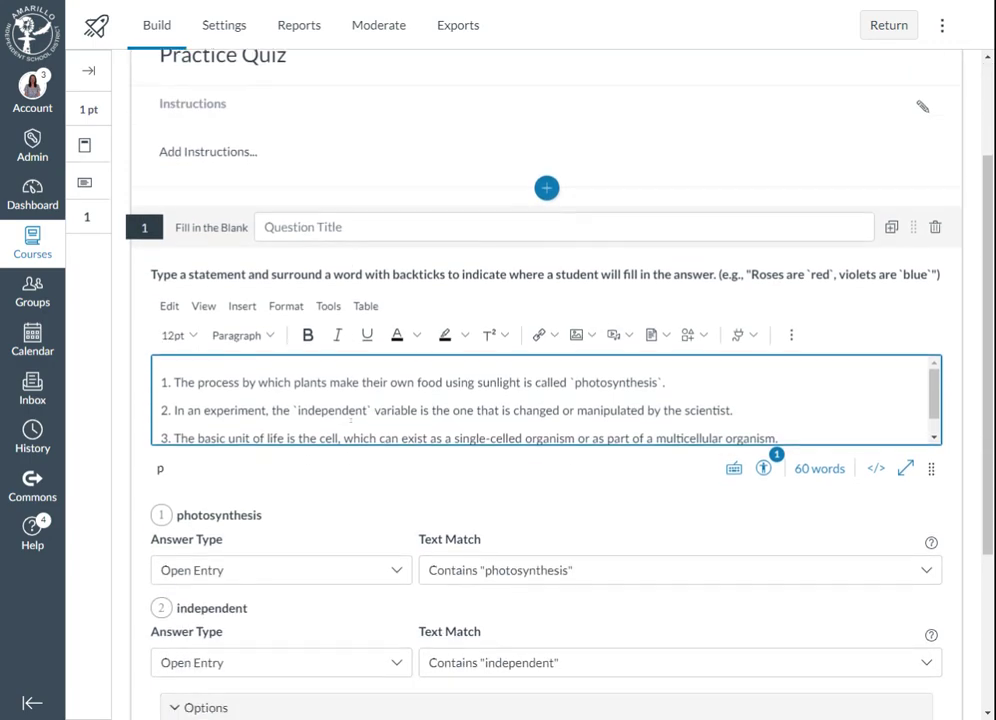
pyautogui.scroll(-1, 351, 418)
pyautogui.scroll(-2, 383, 378)
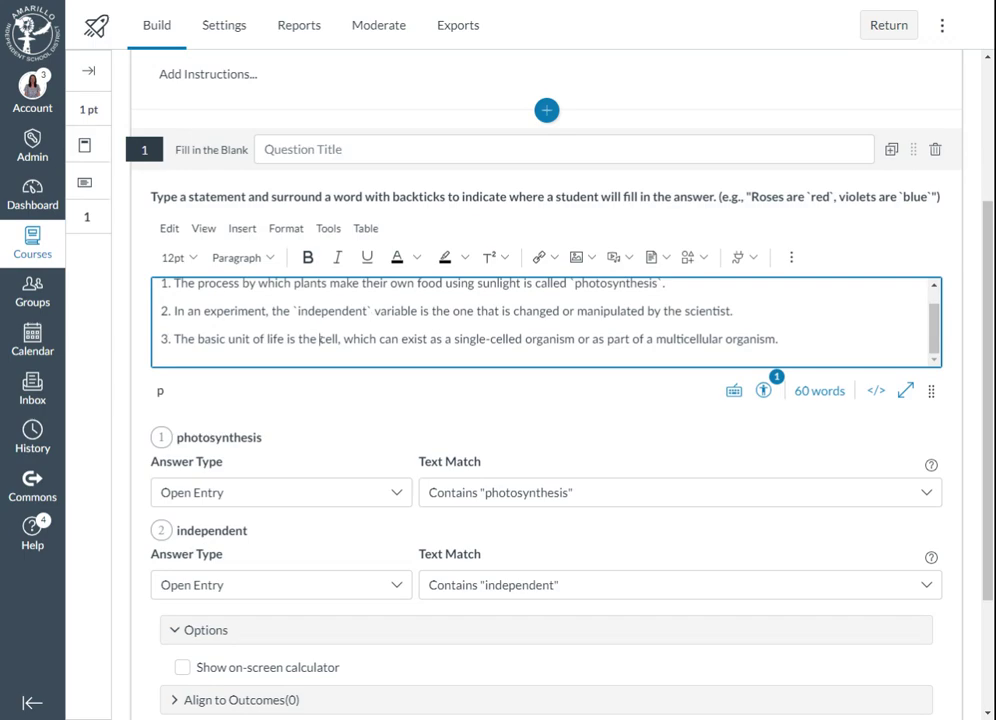
pyautogui.click(319, 339)
pyautogui.write('`')
pyautogui.press('Right')
pyautogui.press('Right')
pyautogui.press('Right')
pyautogui.press('Right')
pyautogui.write('`')
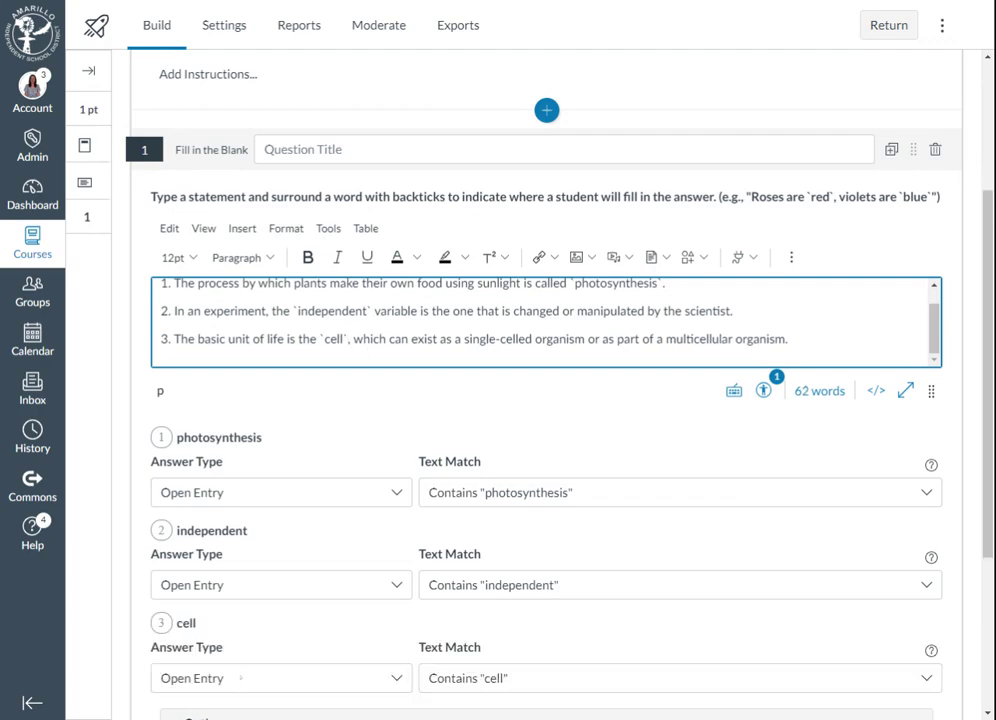
pyautogui.scroll(-5, 240, 690)
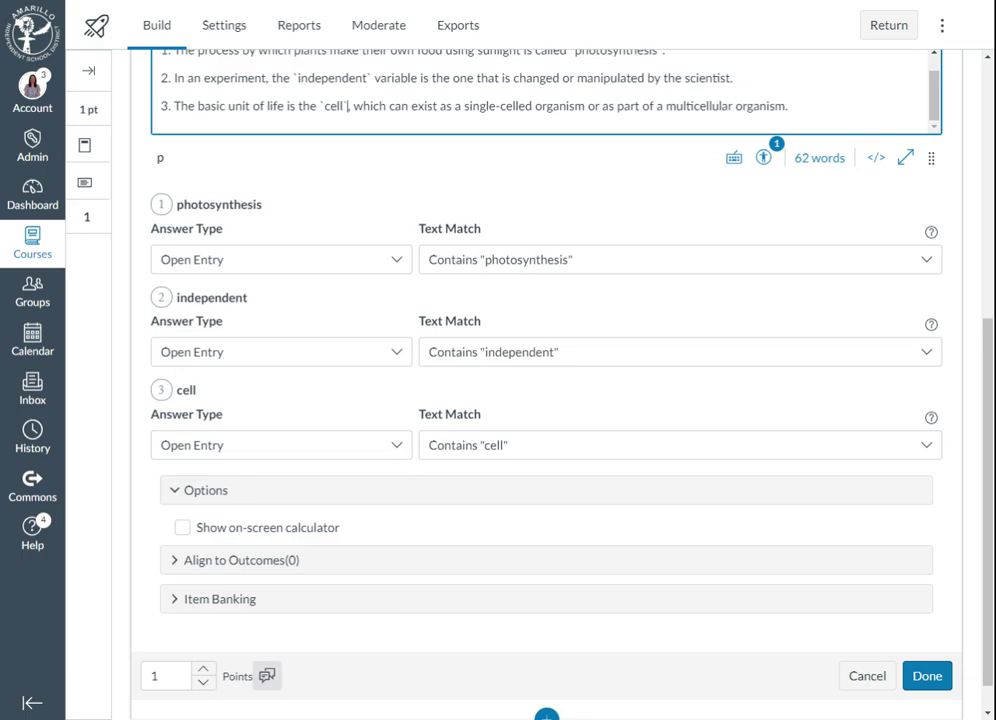
pyautogui.click(927, 676)
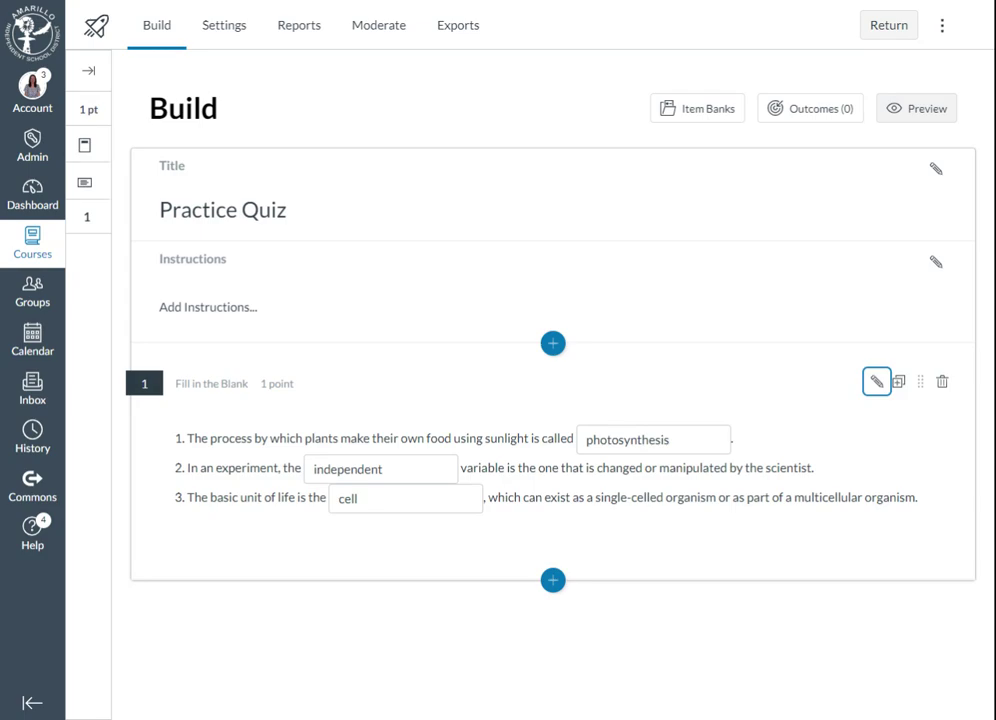
# Step: Preview the quiz, answer the first blank with "photosynthesis", submit the attempt, and exit the preview
pyautogui.click(917, 108)
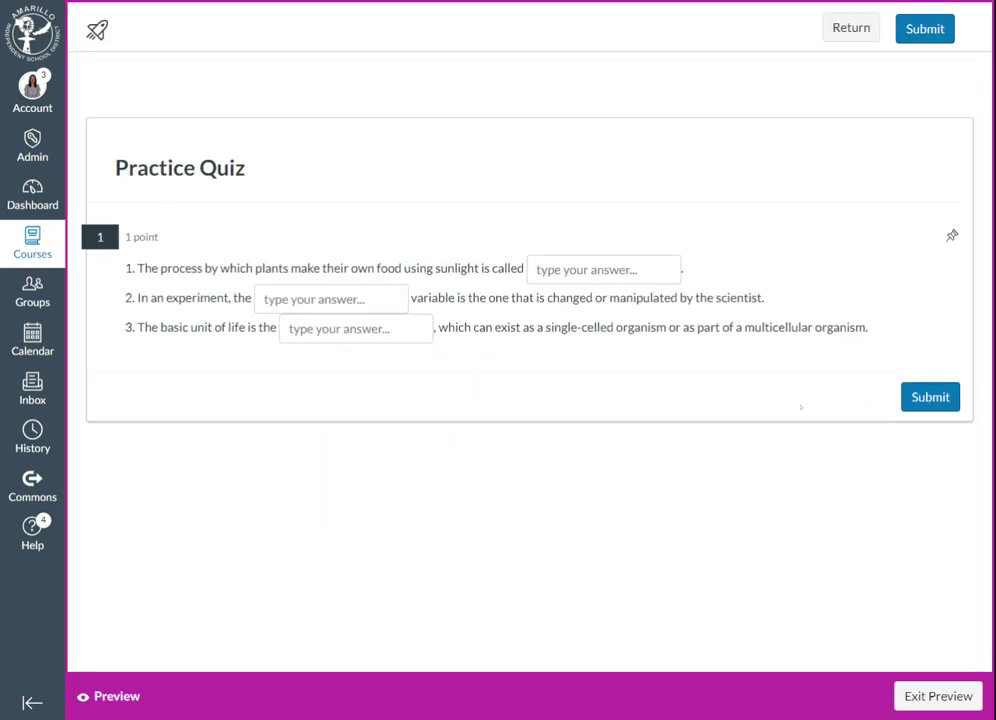
pyautogui.click(649, 271)
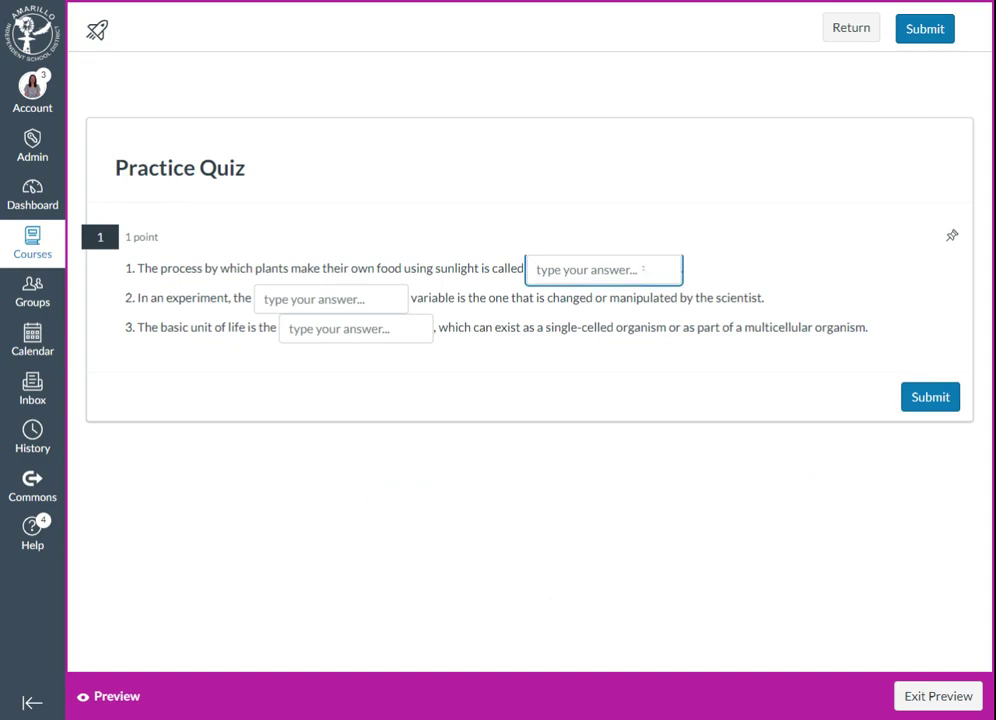
pyautogui.write('photosynthesis')
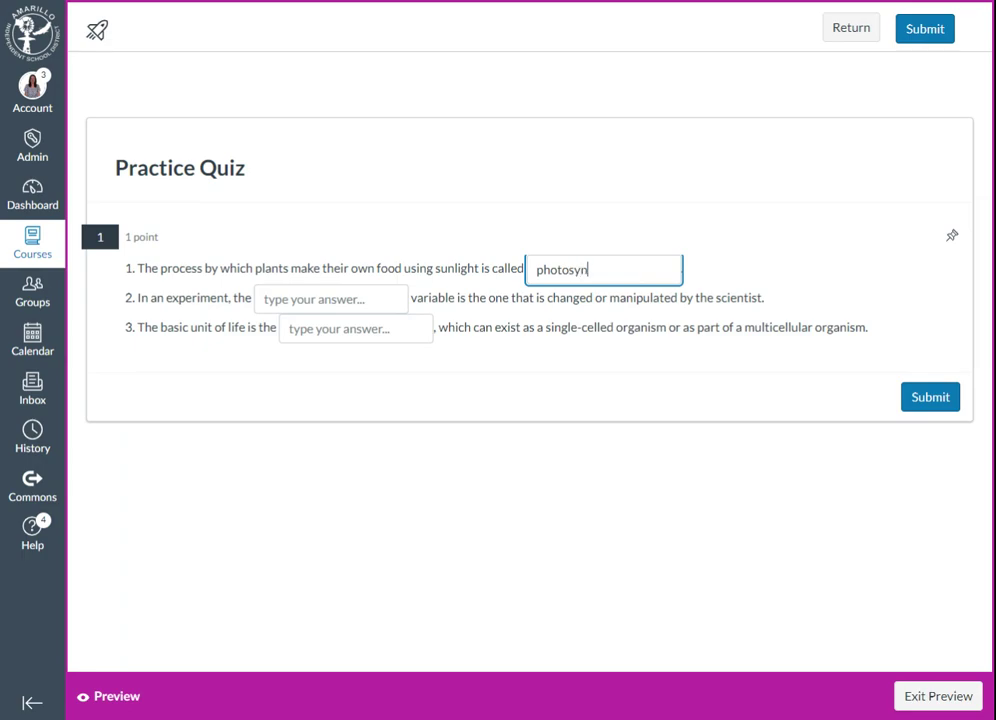
pyautogui.click(930, 398)
pyautogui.click(667, 480)
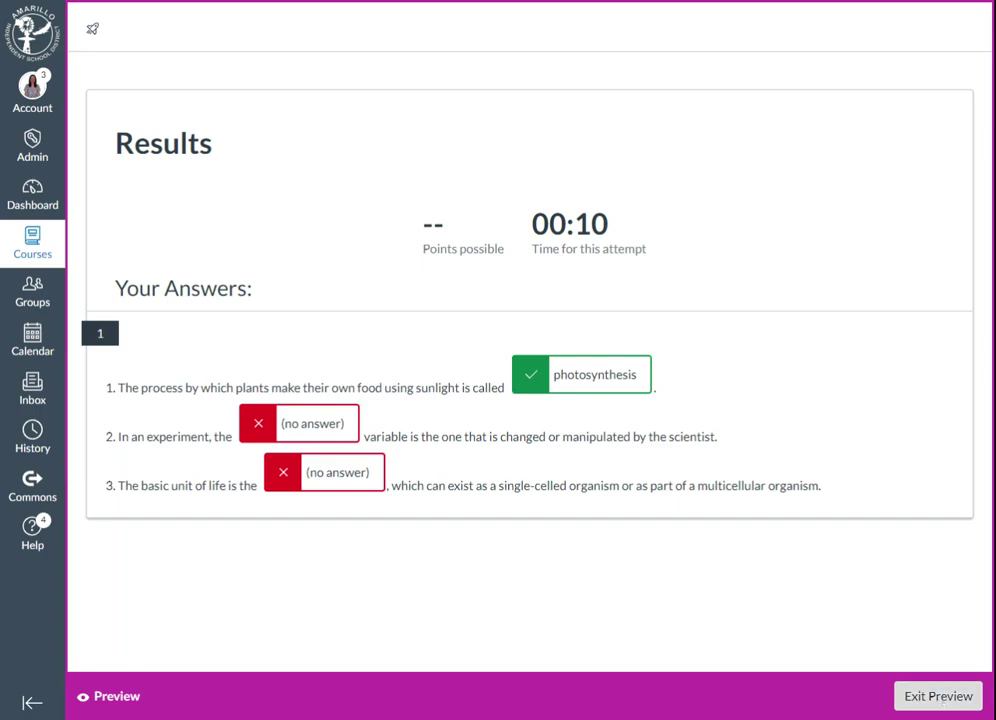
pyautogui.click(940, 698)
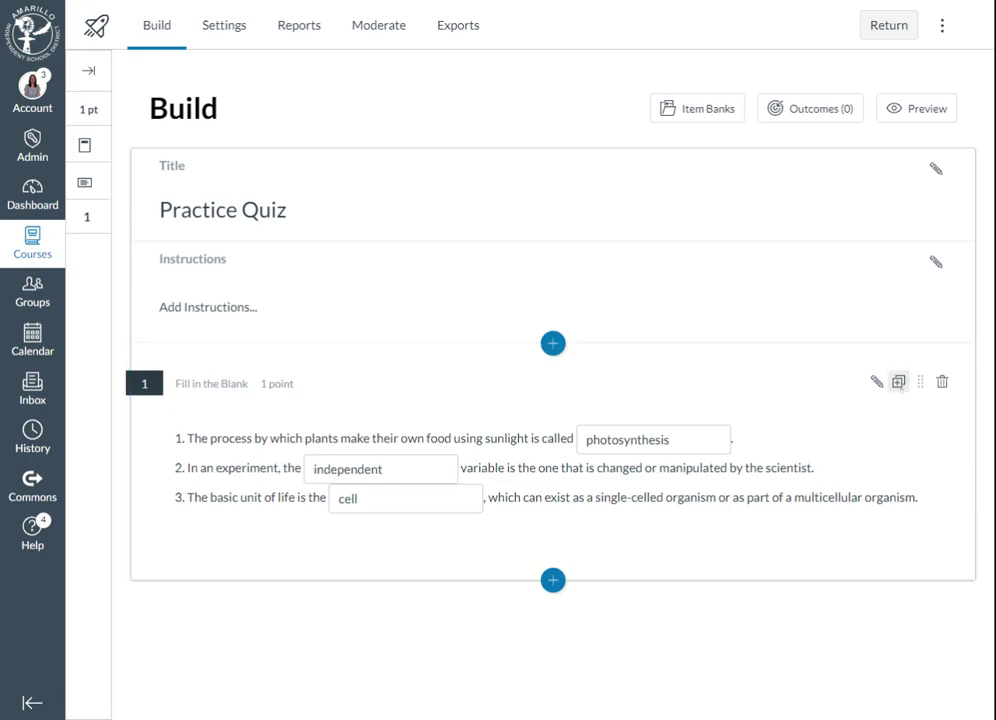
# Step: Duplicate question 1 and enlarge the statement text area of the copy
pyautogui.click(898, 381)
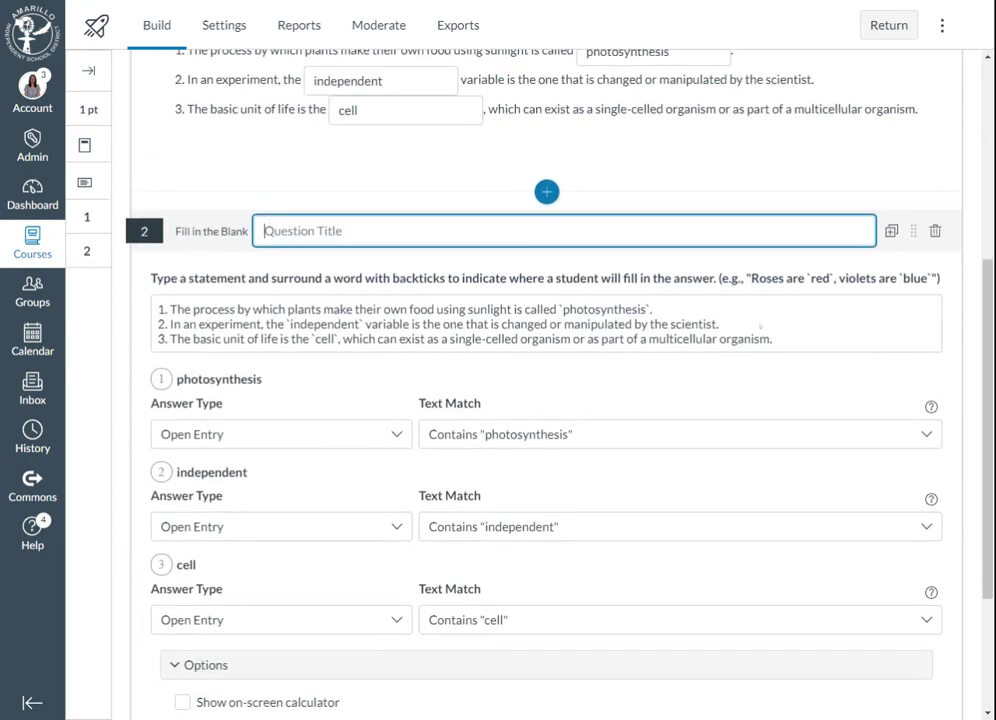
pyautogui.click(460, 325)
pyautogui.moveTo(931, 471); pyautogui.dragTo(931, 578)
pyautogui.scroll(-3, 556, 473)
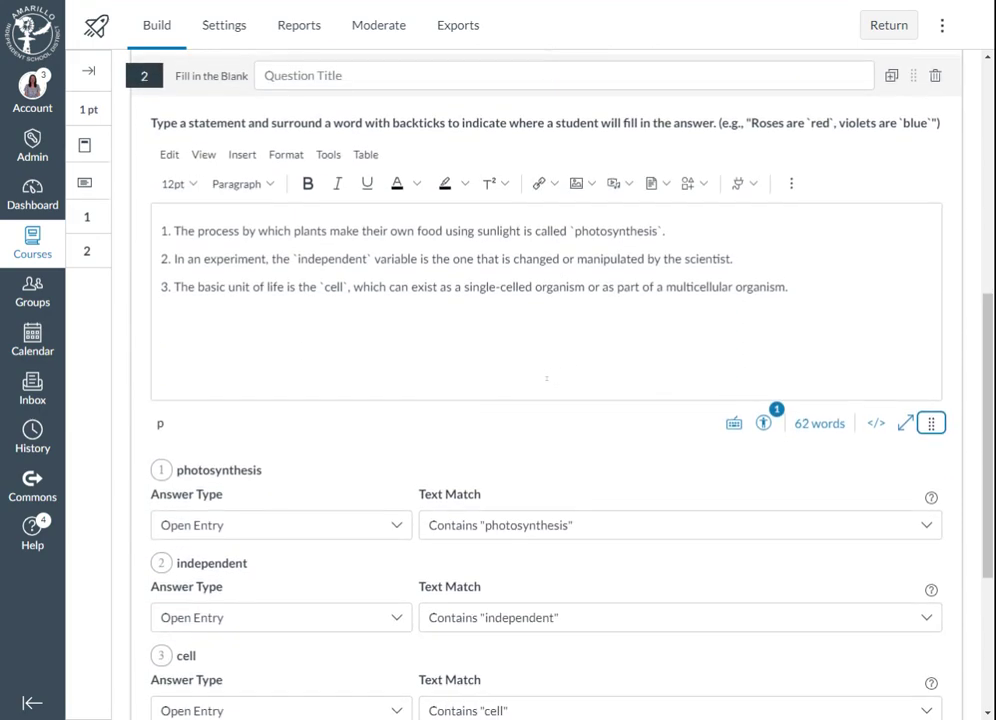
# Step: Set the answer type of the photosynthesis blank in question 2 to Dropdown
pyautogui.scroll(-1, 343, 448)
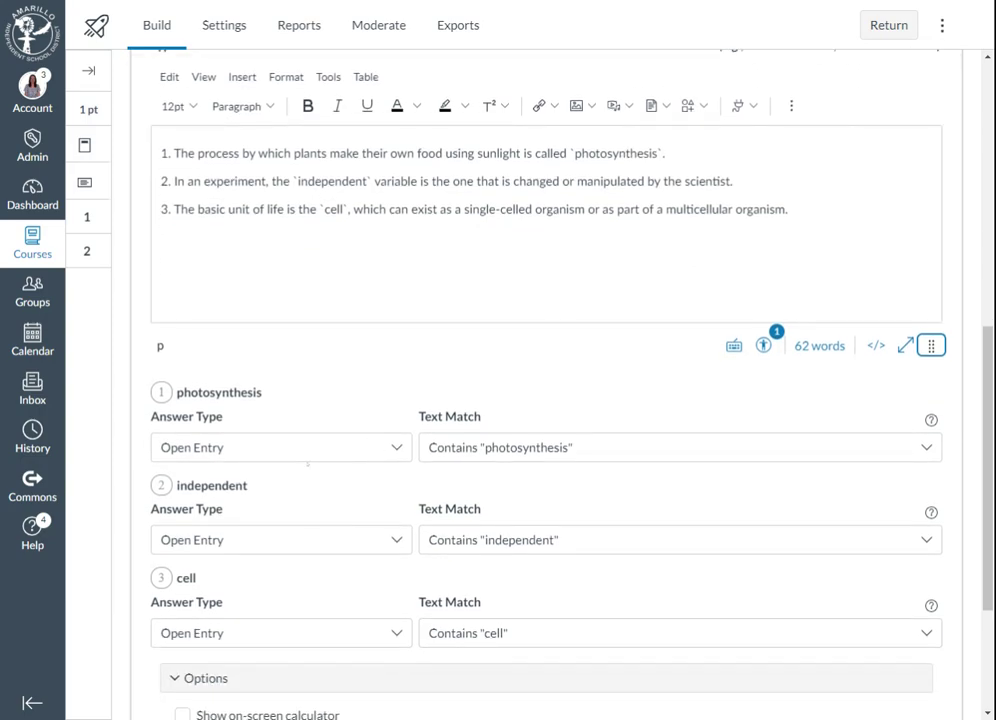
pyautogui.click(367, 447)
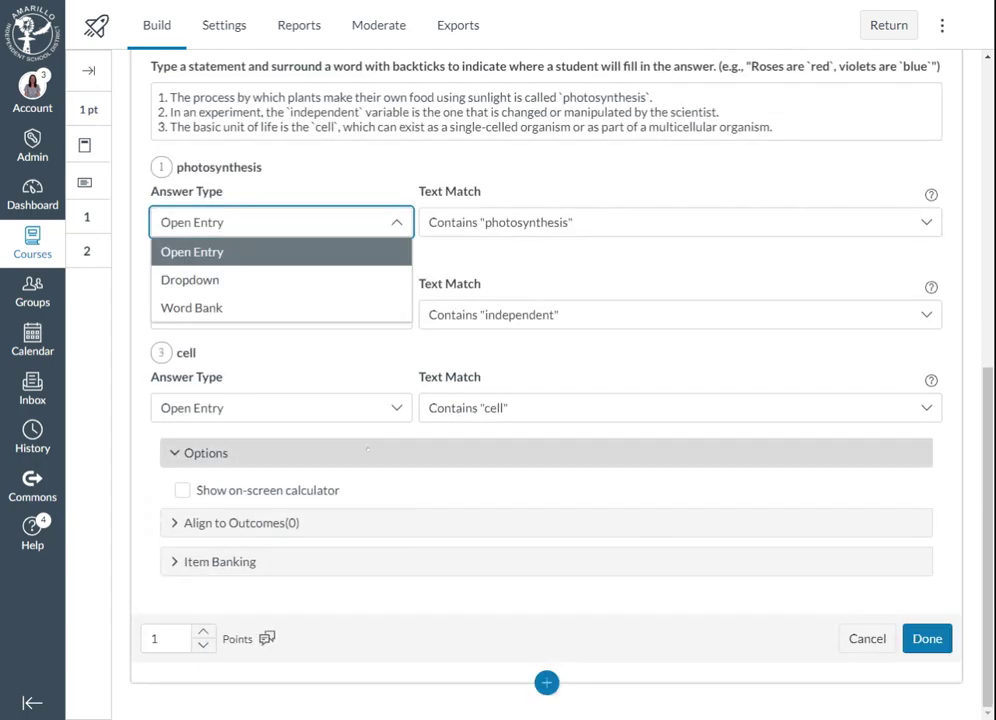
pyautogui.click(250, 281)
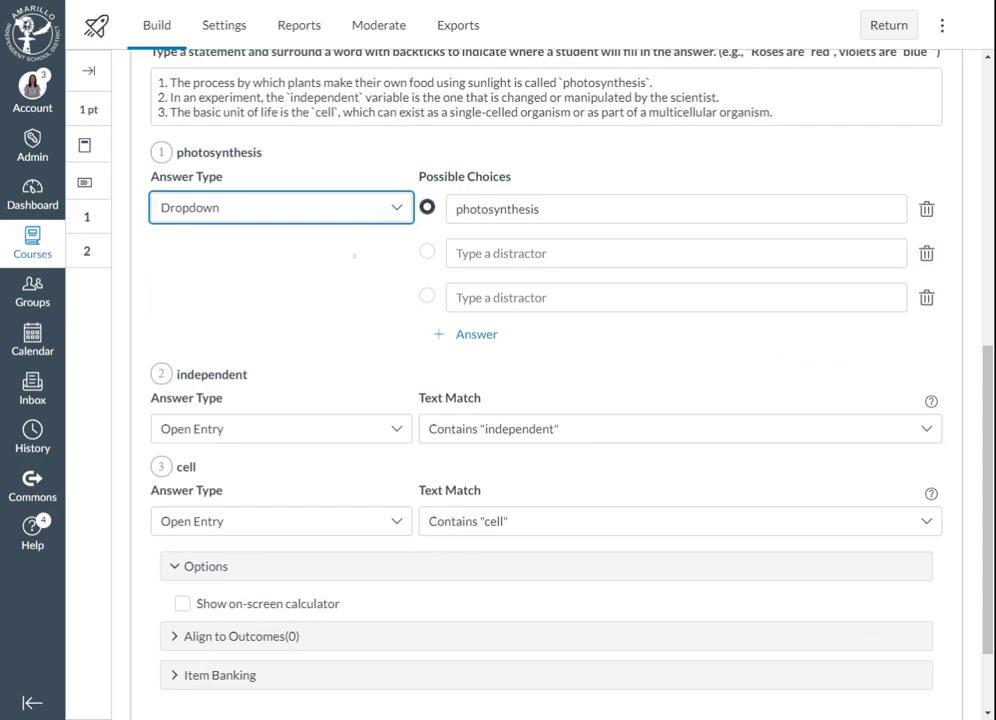
# Step: Add the distractors "oxidation" and "chlorophyll" to the photosynthesis blank in question 2
pyautogui.scroll(2, 354, 260)
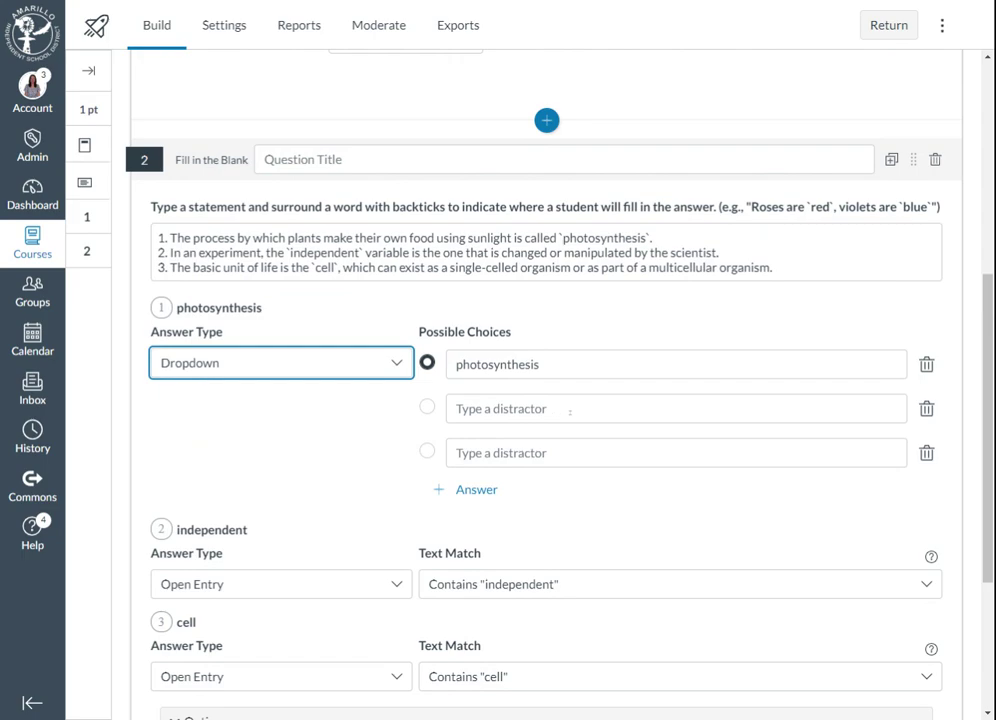
pyautogui.click(570, 411)
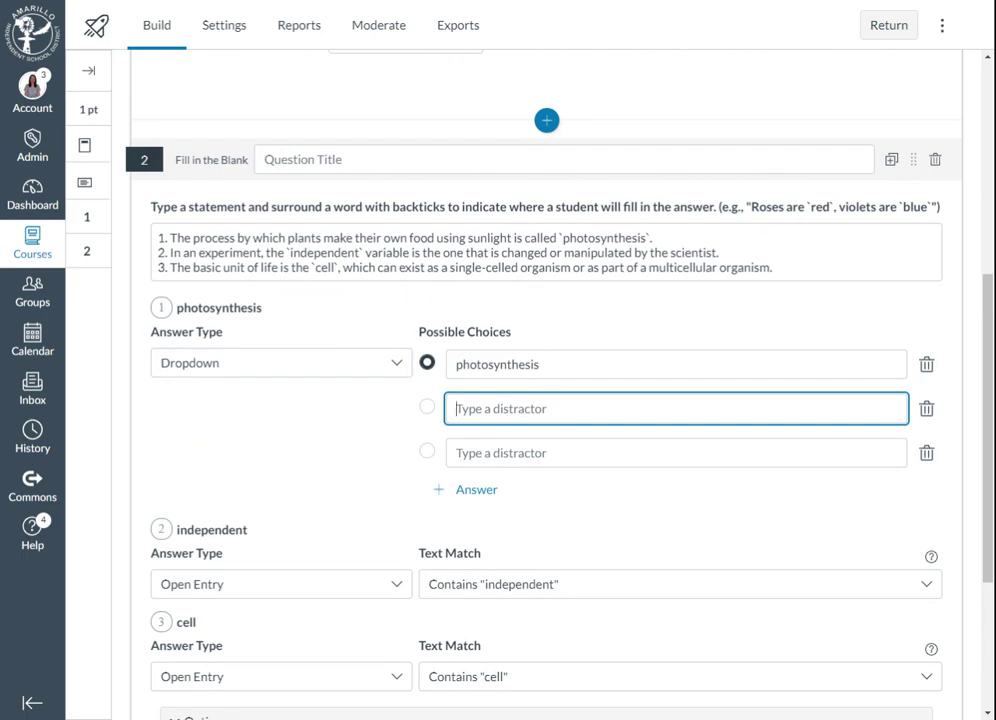
pyautogui.write('oxidation')
pyautogui.click(589, 462)
pyautogui.write('chl')
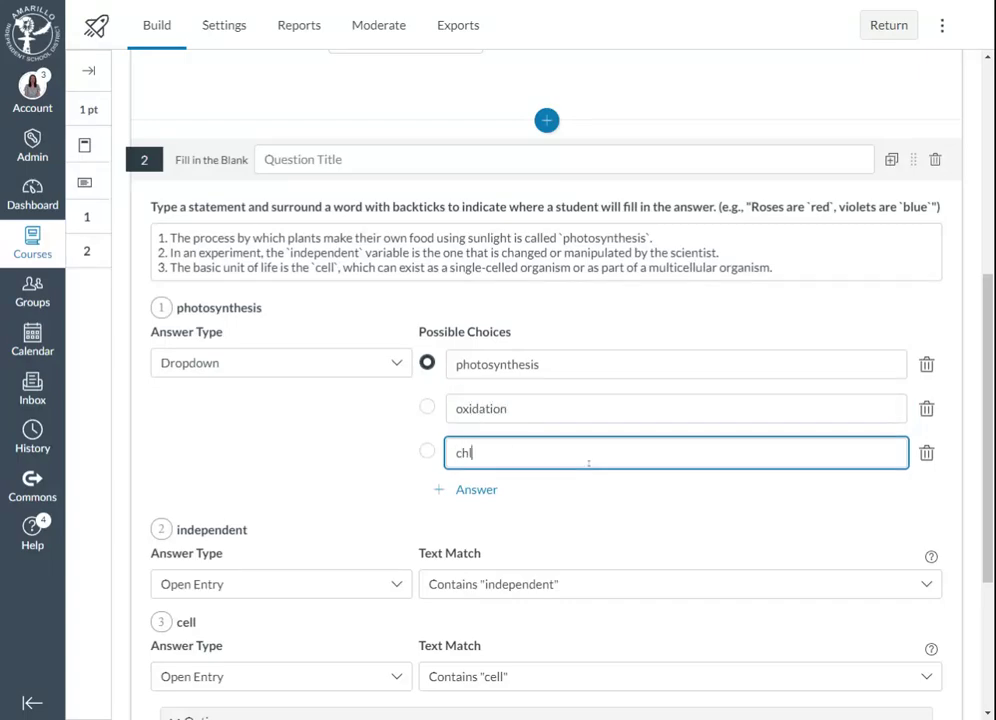
pyautogui.write('orophyll')
pyautogui.click(338, 473)
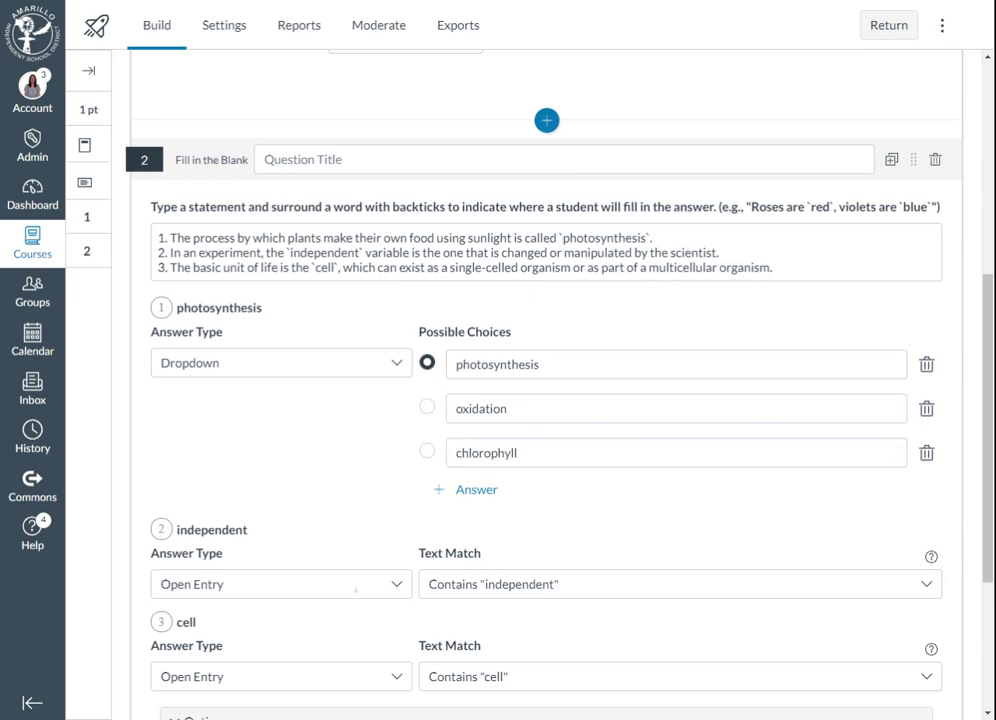
# Step: Set the independent blank's answer type to Dropdown with the distractor "dependent", and delete its unused distractor
pyautogui.click(351, 584)
pyautogui.click(193, 643)
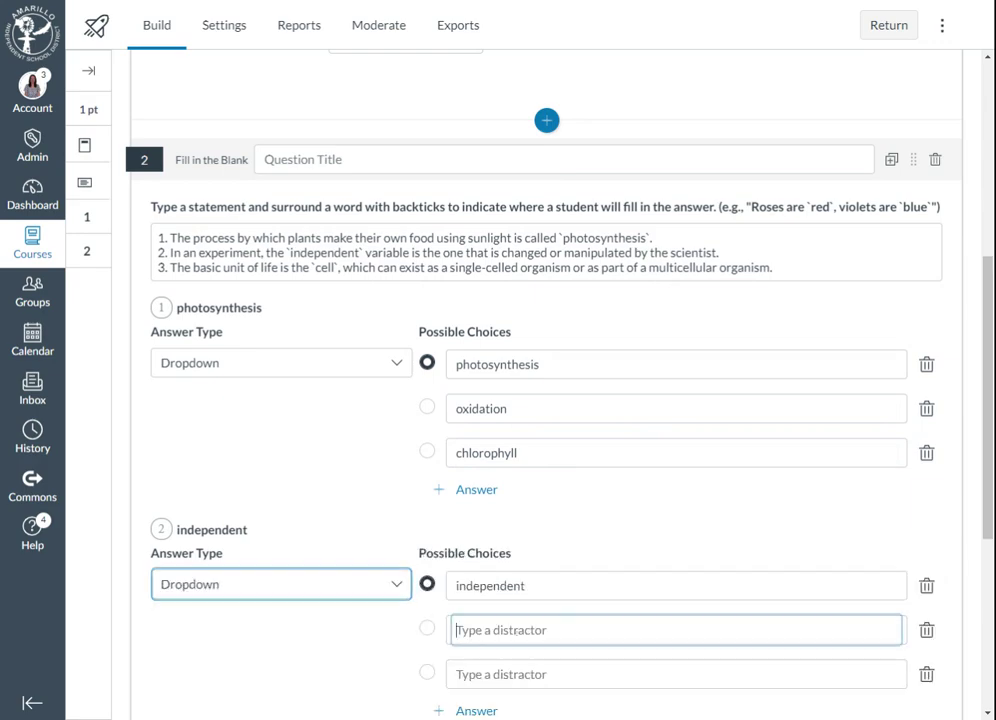
pyautogui.write('dependent')
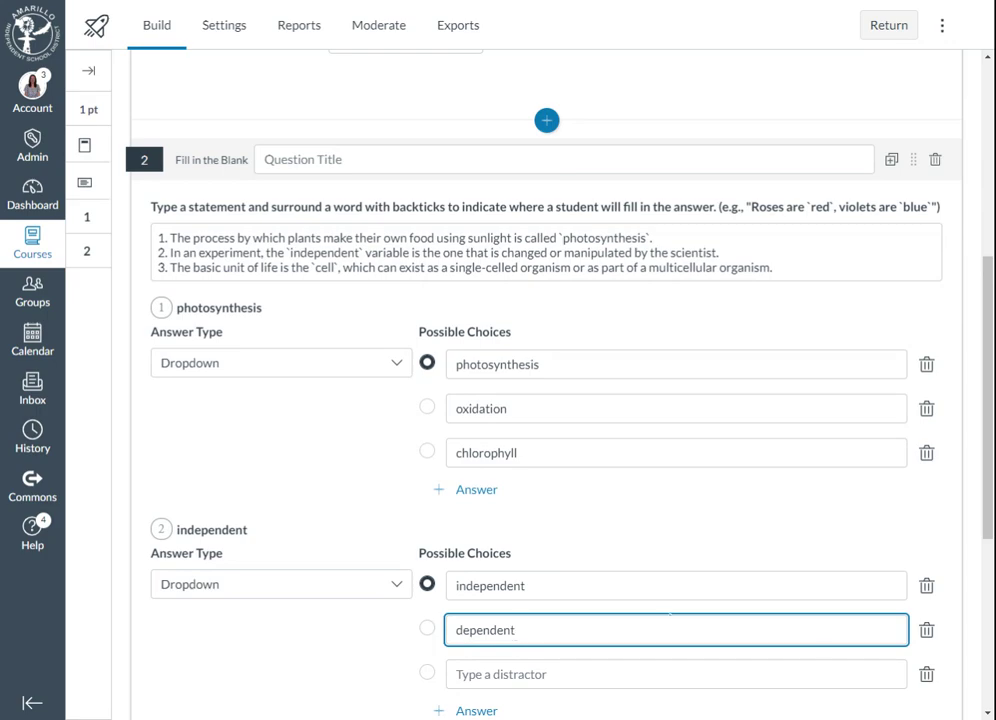
pyautogui.click(926, 674)
# Step: Set the cell blank's answer type to Dropdown with the distractors "space", "atom" and "molecule", and save the question
pyautogui.scroll(-3, 244, 567)
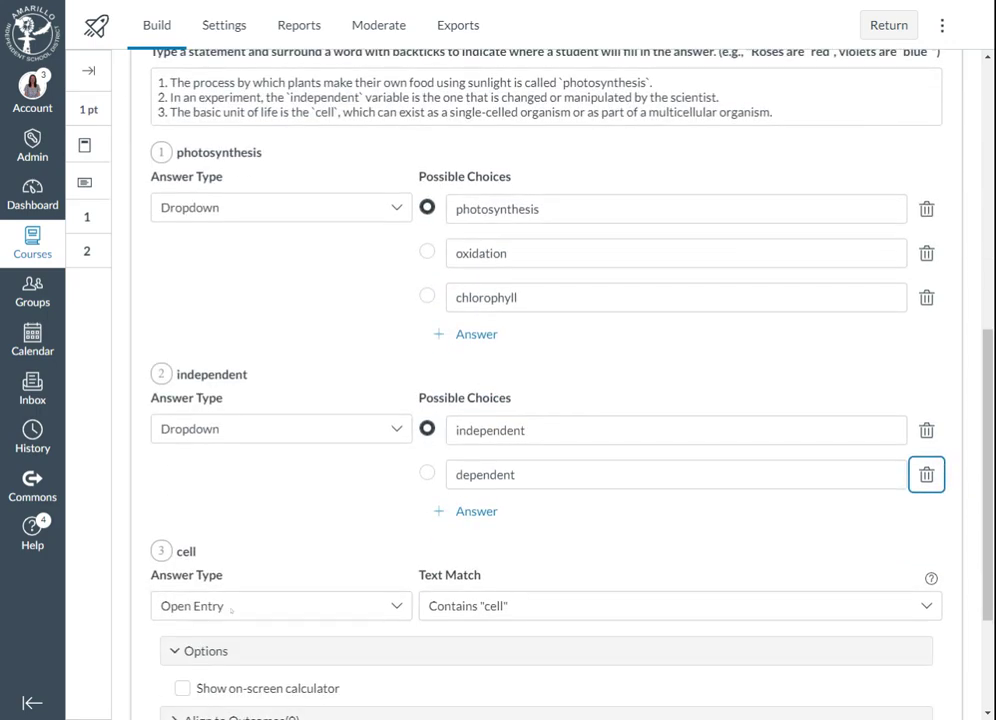
pyautogui.click(351, 605)
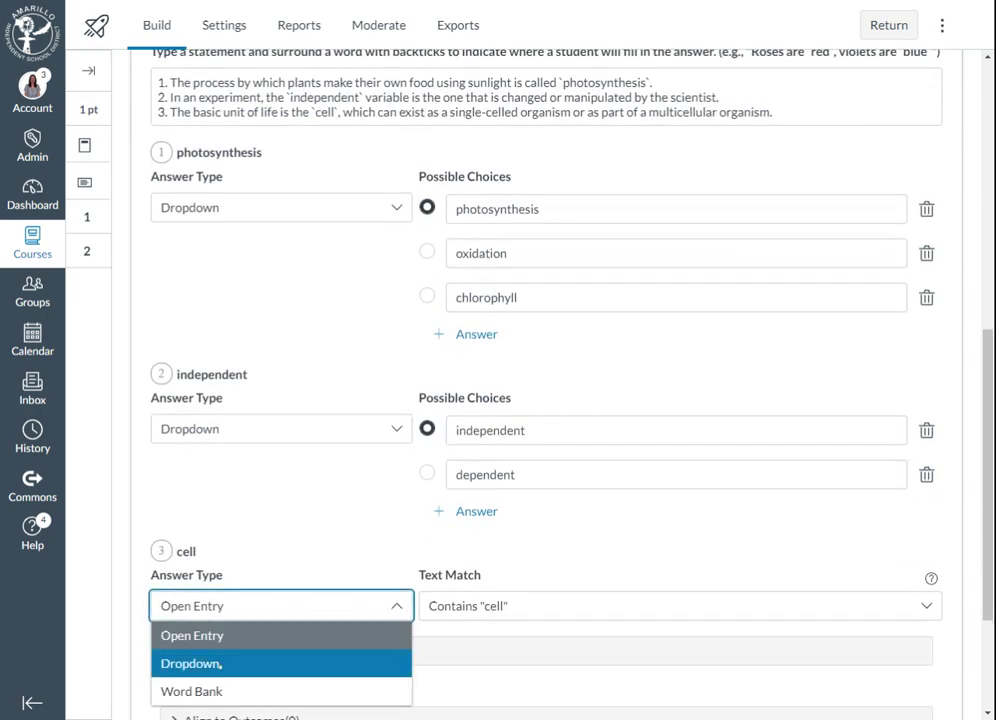
pyautogui.click(230, 663)
pyautogui.write('space')
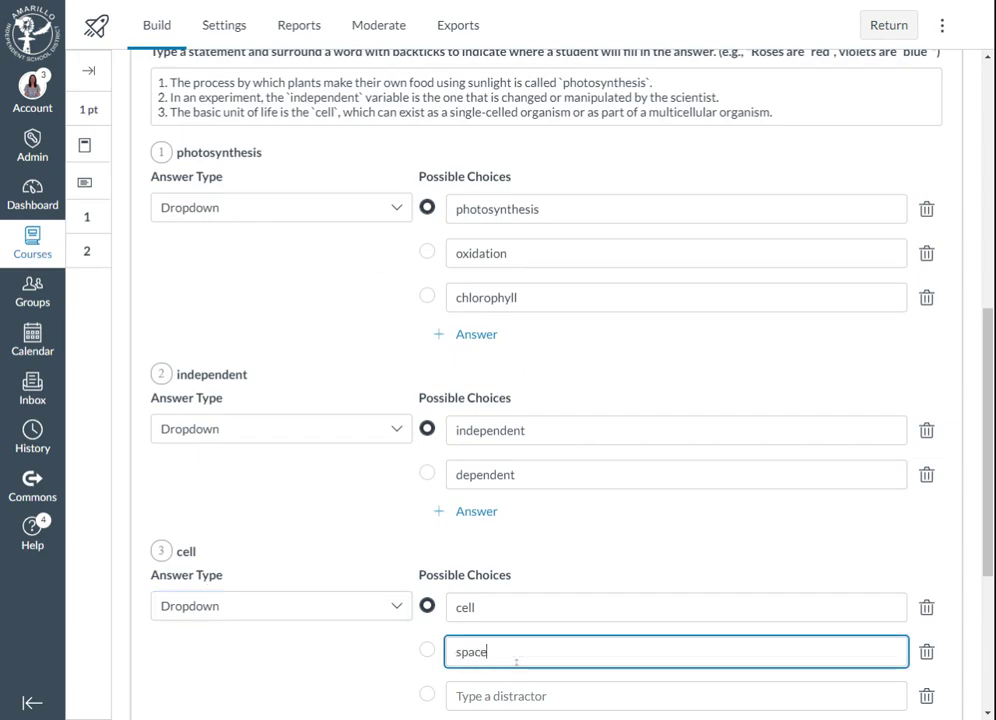
pyautogui.click(518, 689)
pyautogui.write('atom')
pyautogui.scroll(-3, 505, 633)
pyautogui.press('Return')
pyautogui.write('molecule')
pyautogui.click(337, 542)
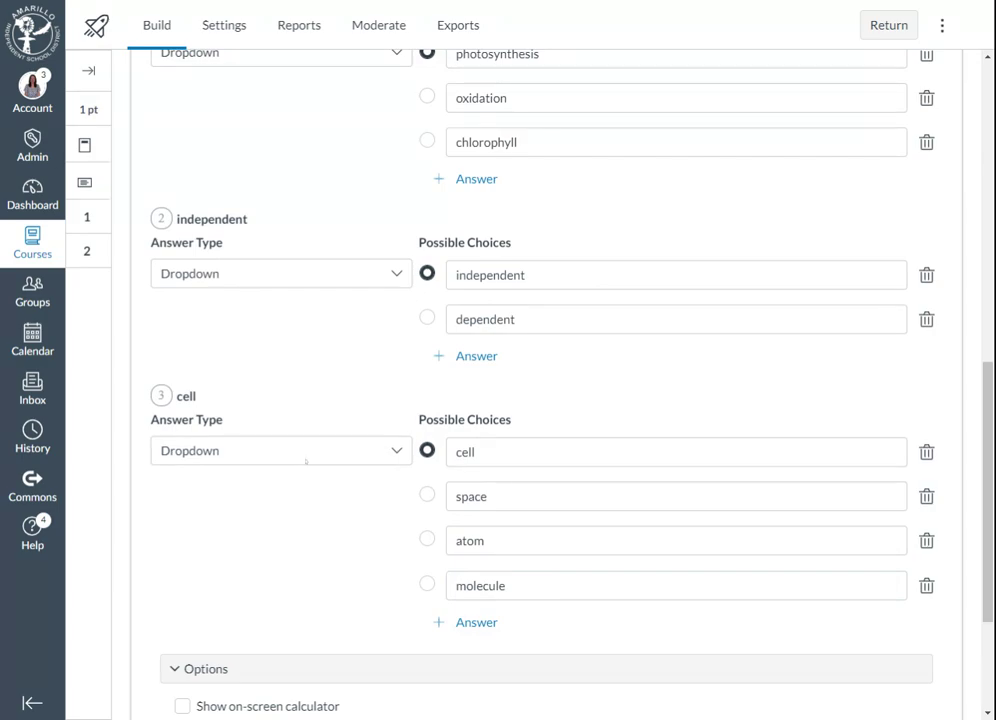
pyautogui.scroll(-3, 566, 560)
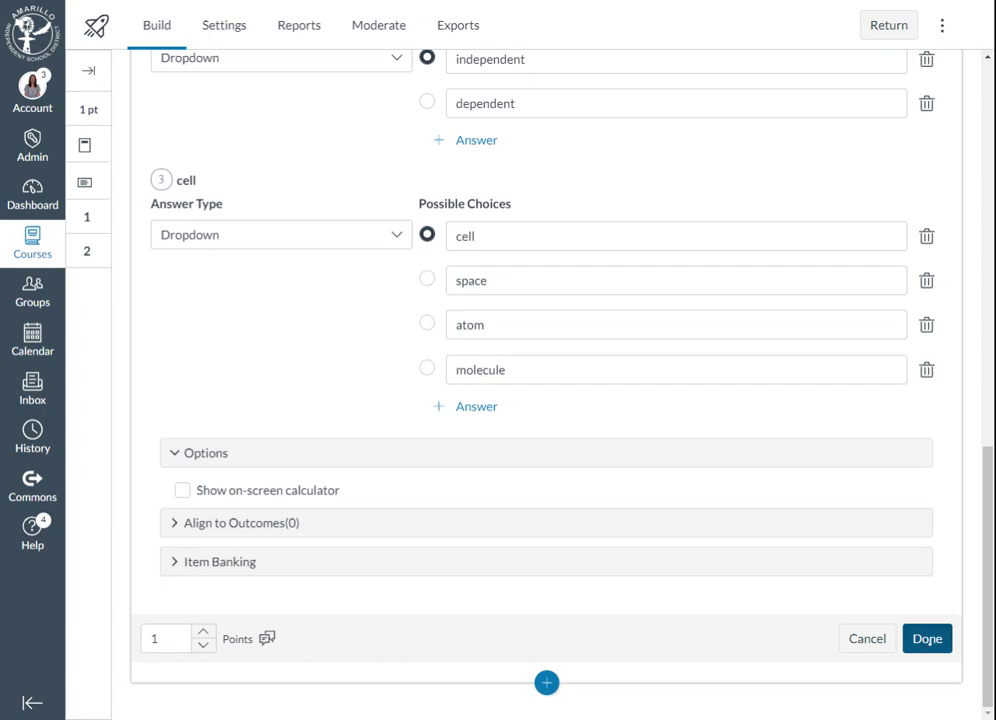
pyautogui.click(928, 645)
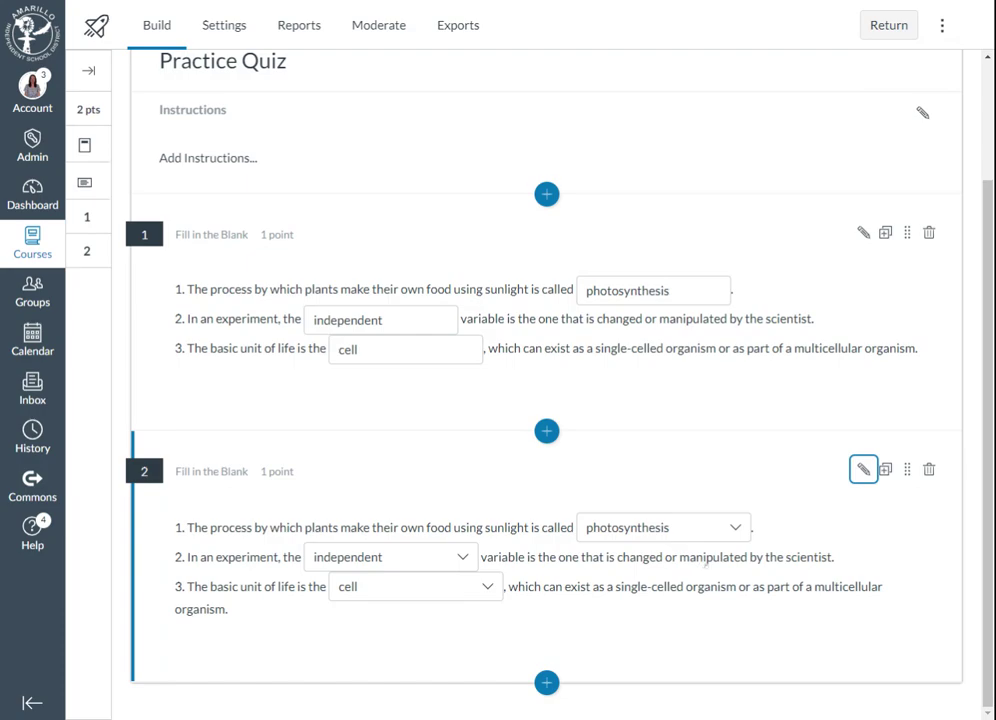
# Step: Preview the quiz, choose "photosynthesis" for question 2's first blank, view the second blank's choices, and exit the preview
pyautogui.scroll(3, 707, 559)
pyautogui.click(911, 104)
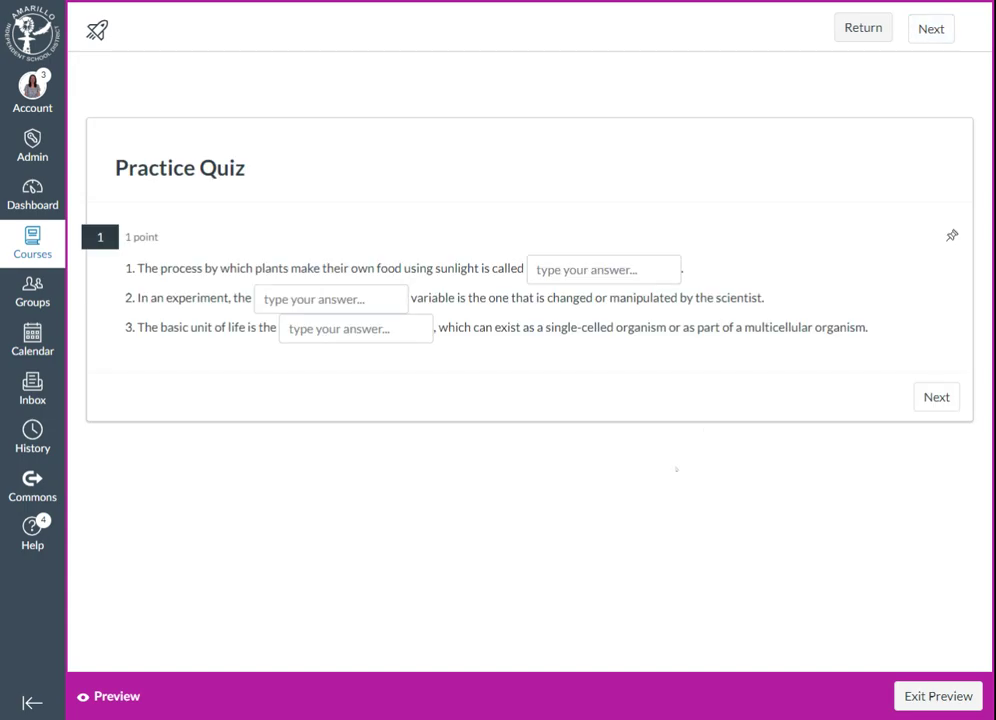
pyautogui.click(936, 397)
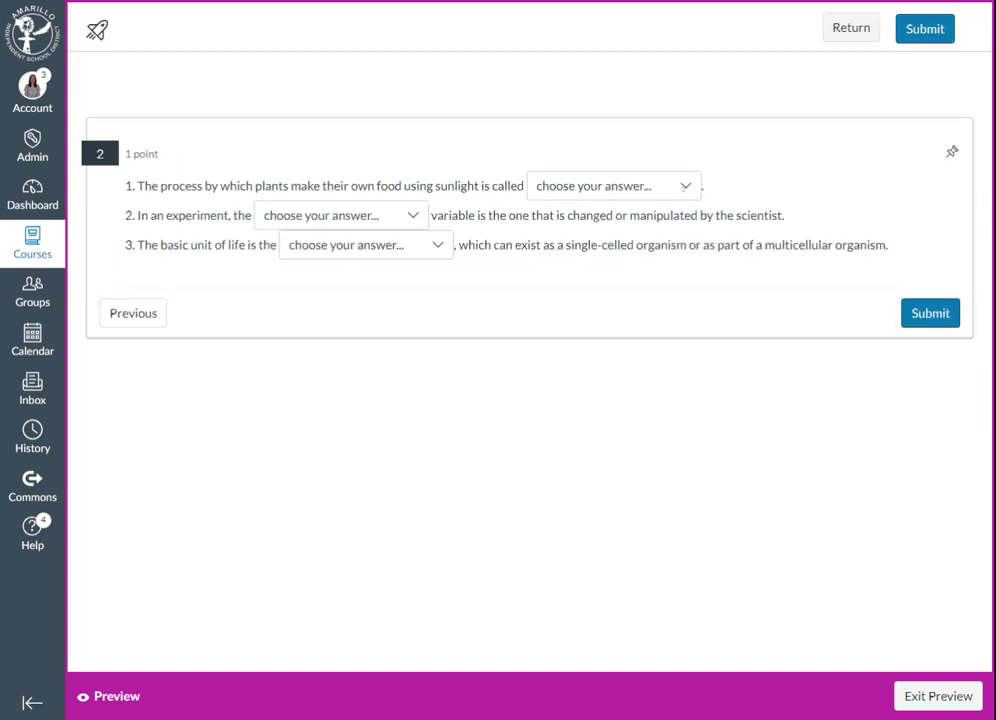
pyautogui.click(685, 186)
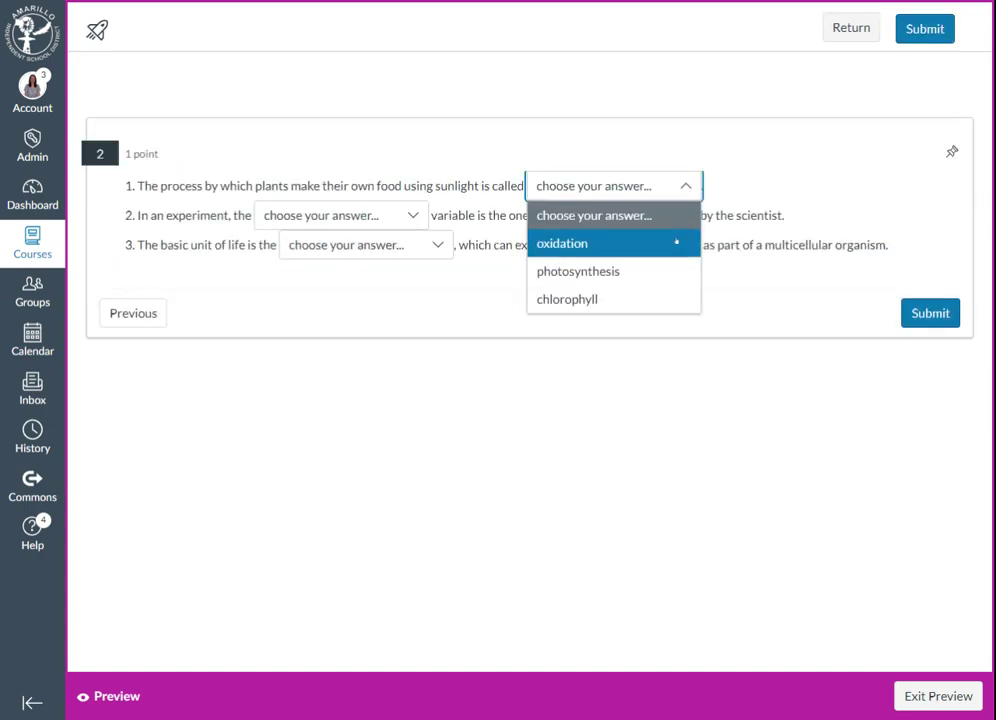
pyautogui.click(662, 271)
pyautogui.click(345, 215)
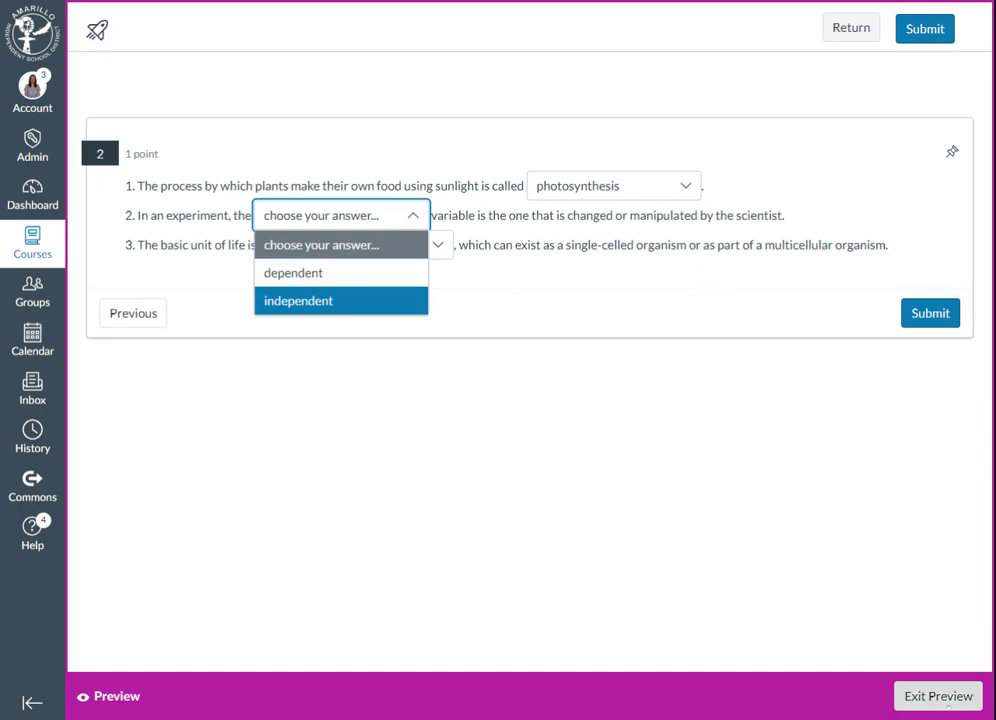
pyautogui.click(938, 696)
# Step: Duplicate question 1, save the copy, and move it below the dropdown question as question 3
pyautogui.scroll(-1, 812, 524)
pyautogui.scroll(-1, 812, 524)
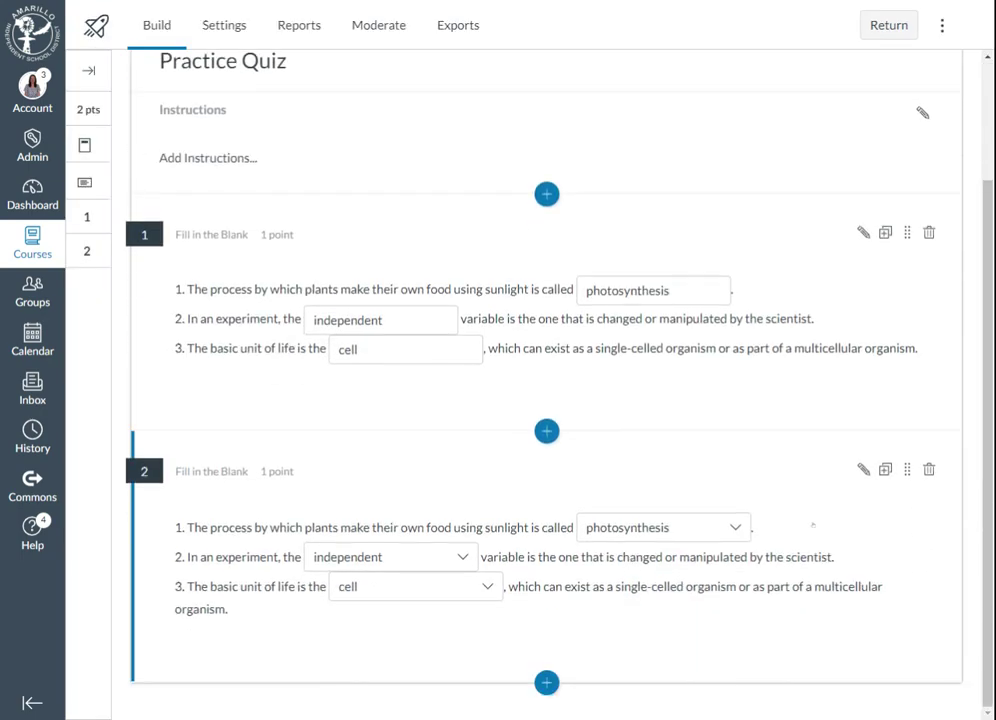
pyautogui.click(885, 232)
pyautogui.scroll(-2, 885, 232)
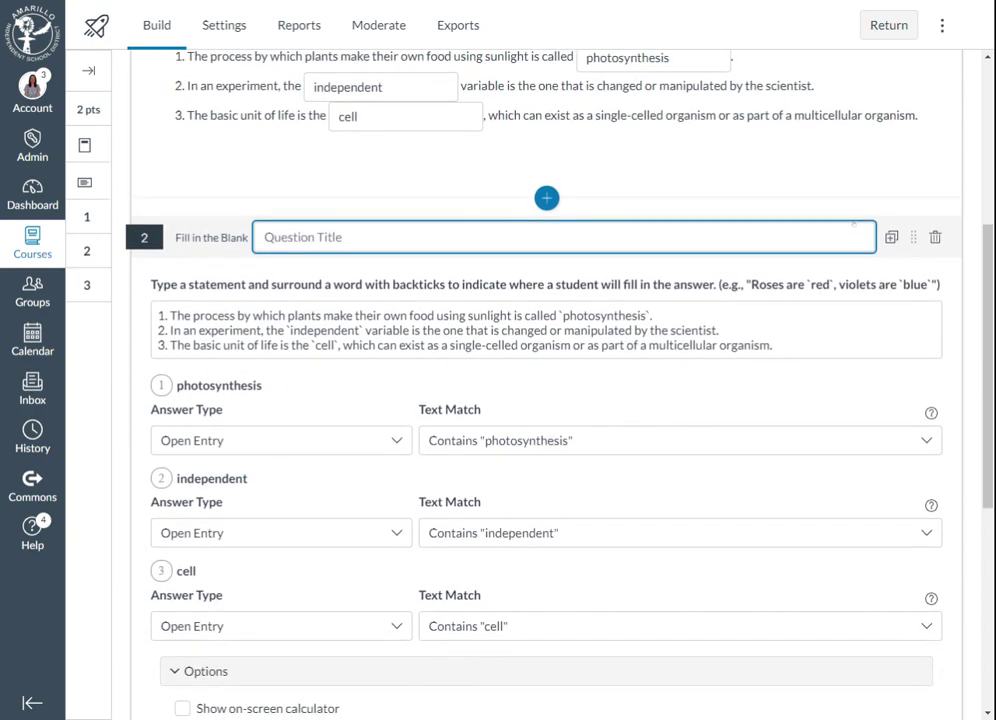
pyautogui.click(643, 268)
pyautogui.scroll(-2, 898, 306)
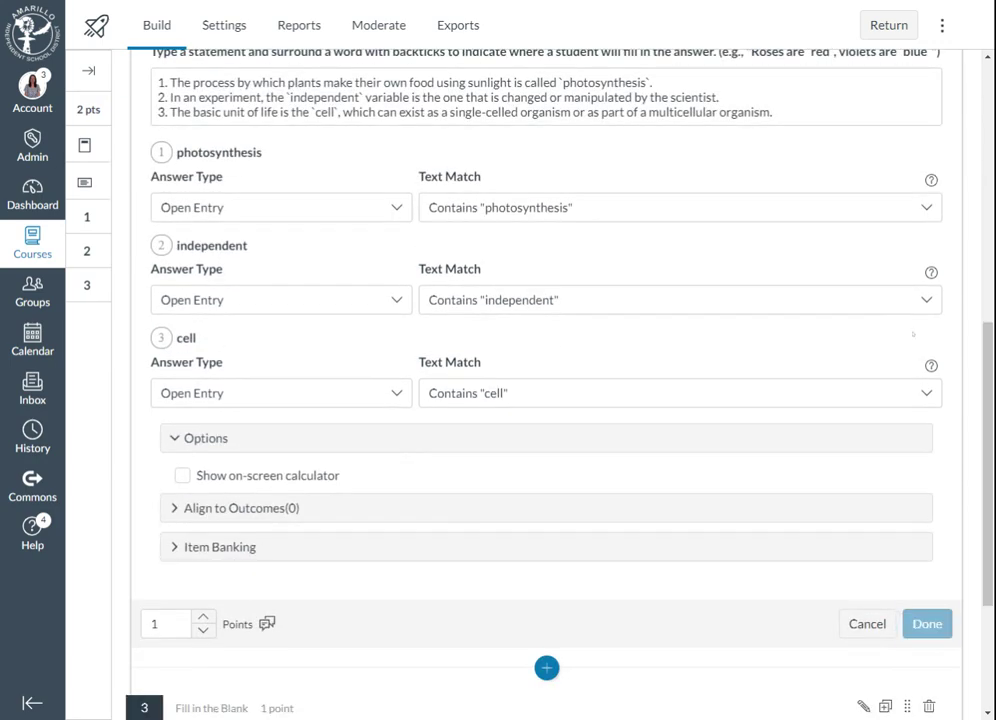
pyautogui.click(927, 623)
pyautogui.moveTo(907, 231)
pyautogui.mouseDown()
pyautogui.moveTo(907, 347)
pyautogui.moveTo(907, 232)
pyautogui.mouseUp()
pyautogui.press('space')
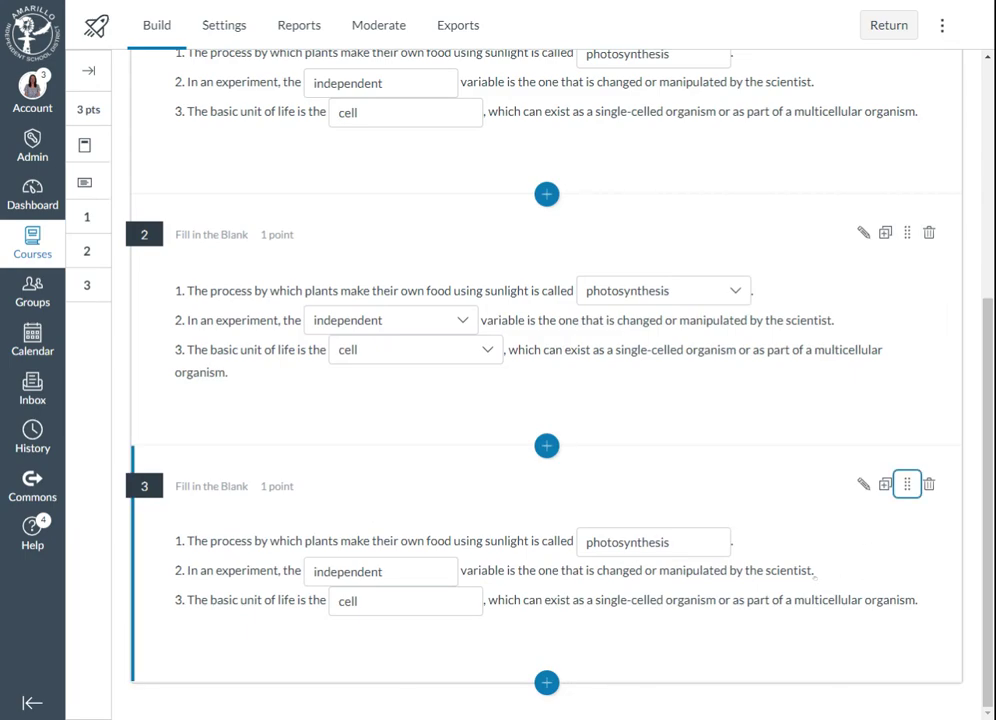
# Step: Open question 3 for editing and set the answer type of all three blanks to Word Bank
pyautogui.hotkey('shift', 'Tab')
pyautogui.hotkey('shift', 'Tab')
pyautogui.press('Return')
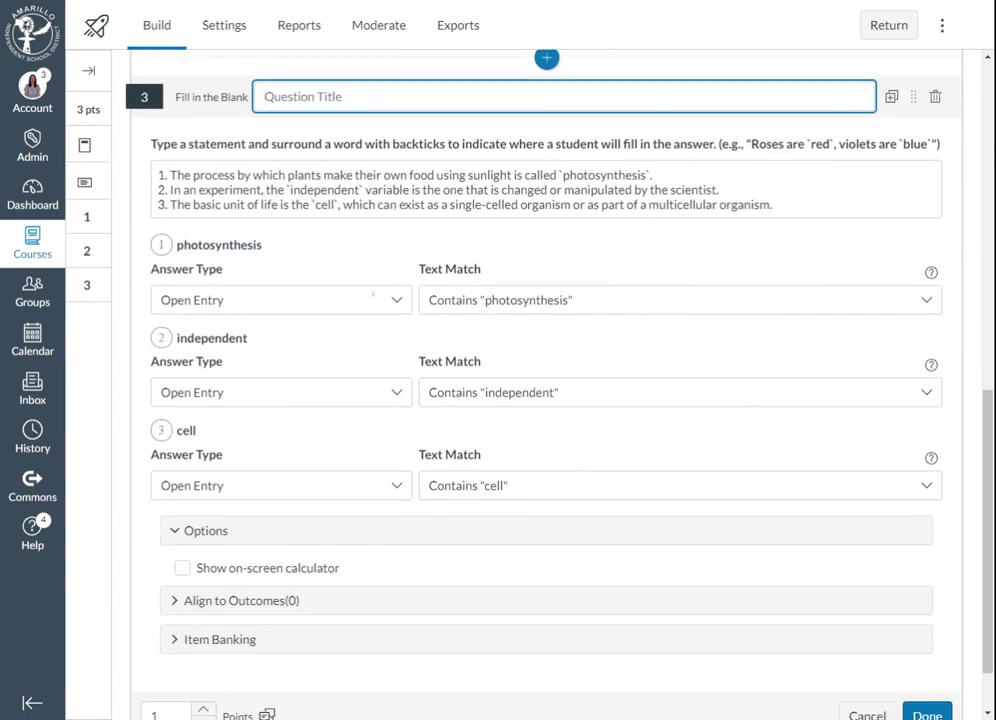
pyautogui.click(348, 309)
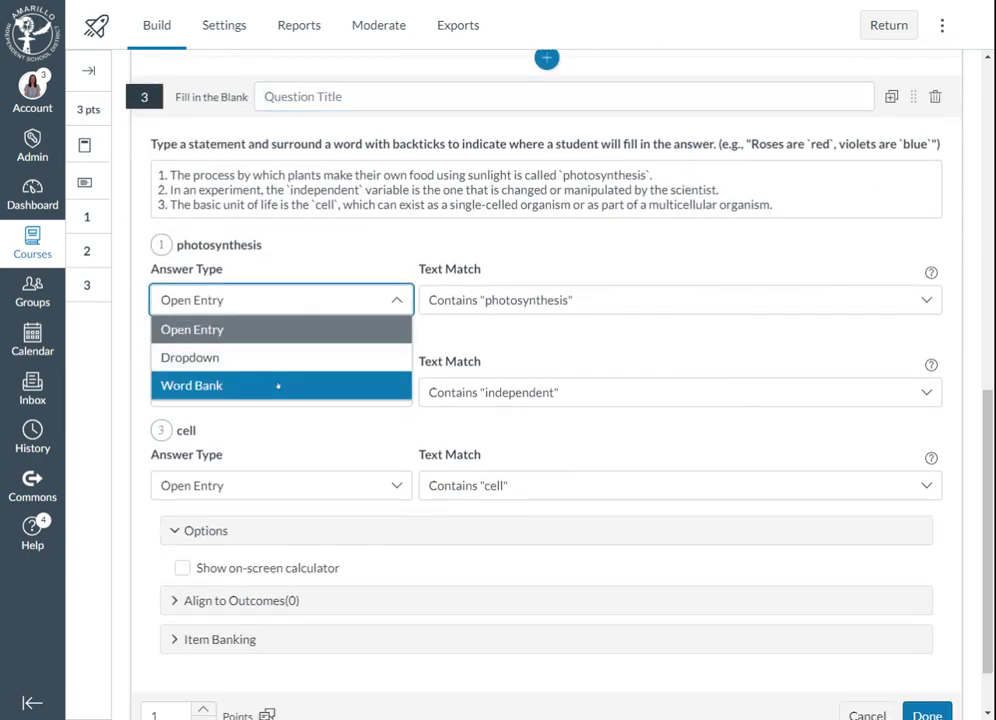
pyautogui.click(277, 384)
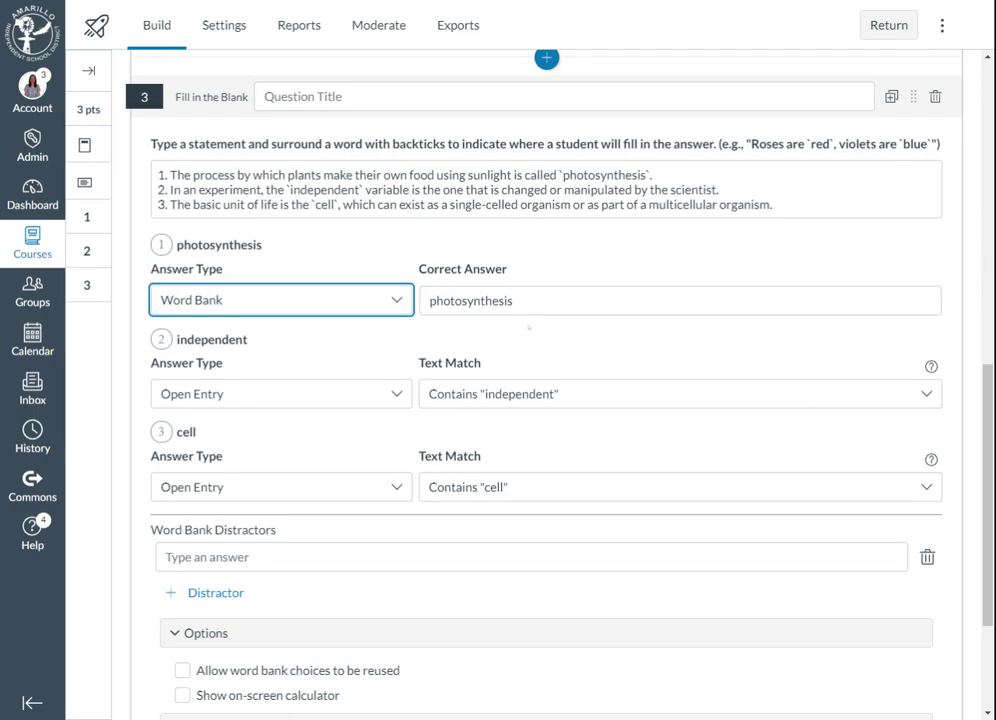
pyautogui.click(361, 393)
pyautogui.click(355, 477)
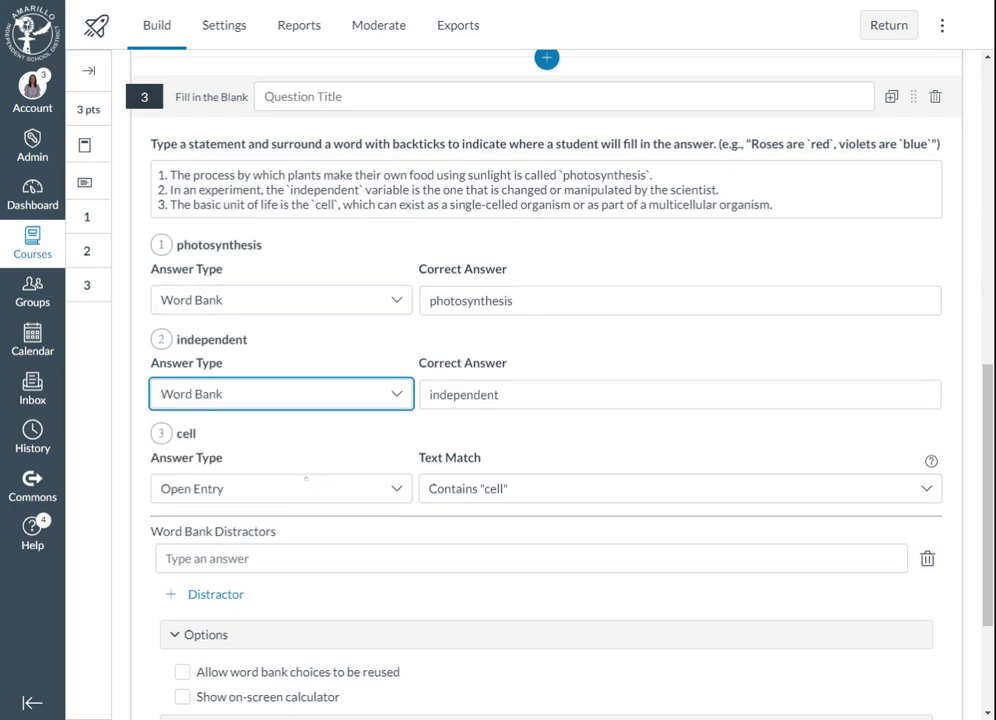
pyautogui.click(281, 489)
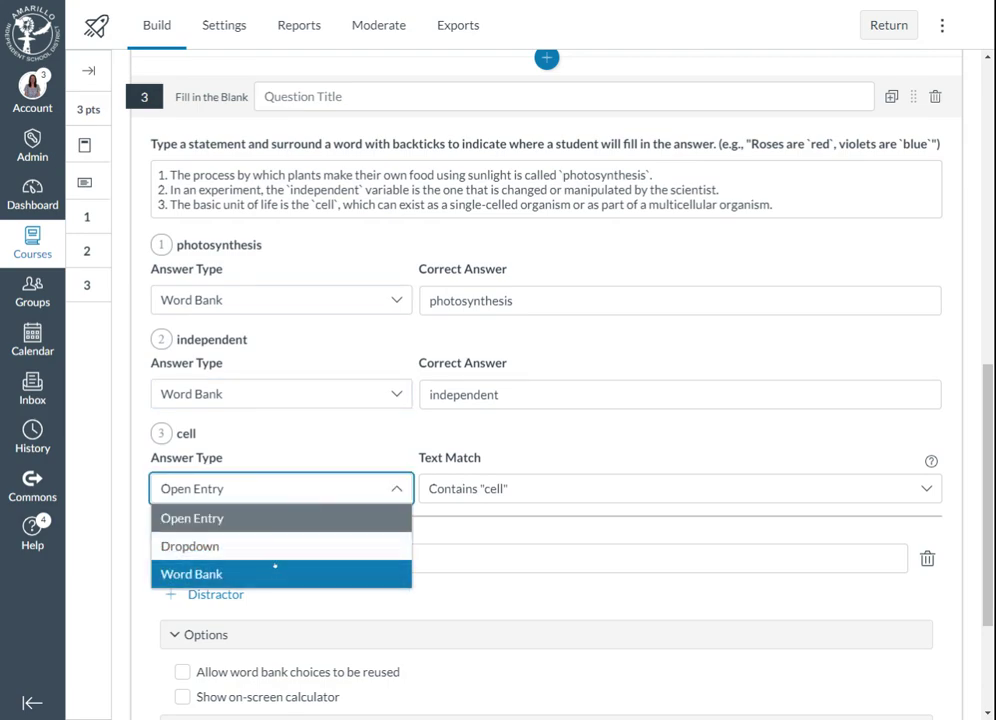
pyautogui.click(273, 572)
# Step: Add the word bank distractors "oxidation", "dependent" and "respiration" to question 3
pyautogui.click(318, 561)
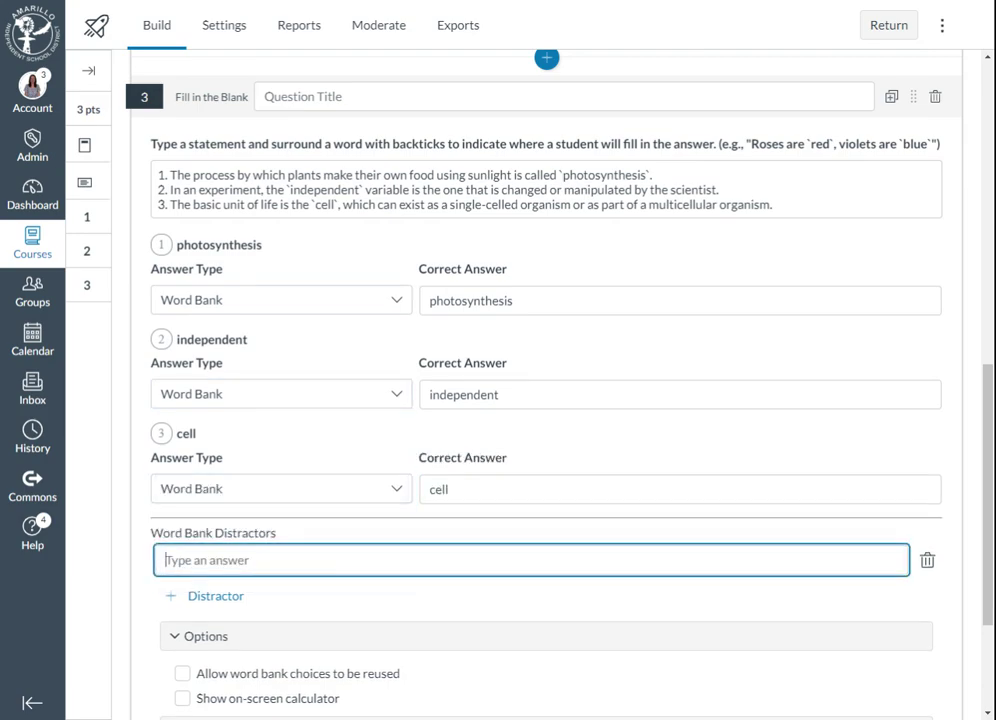
pyautogui.write('oxidation')
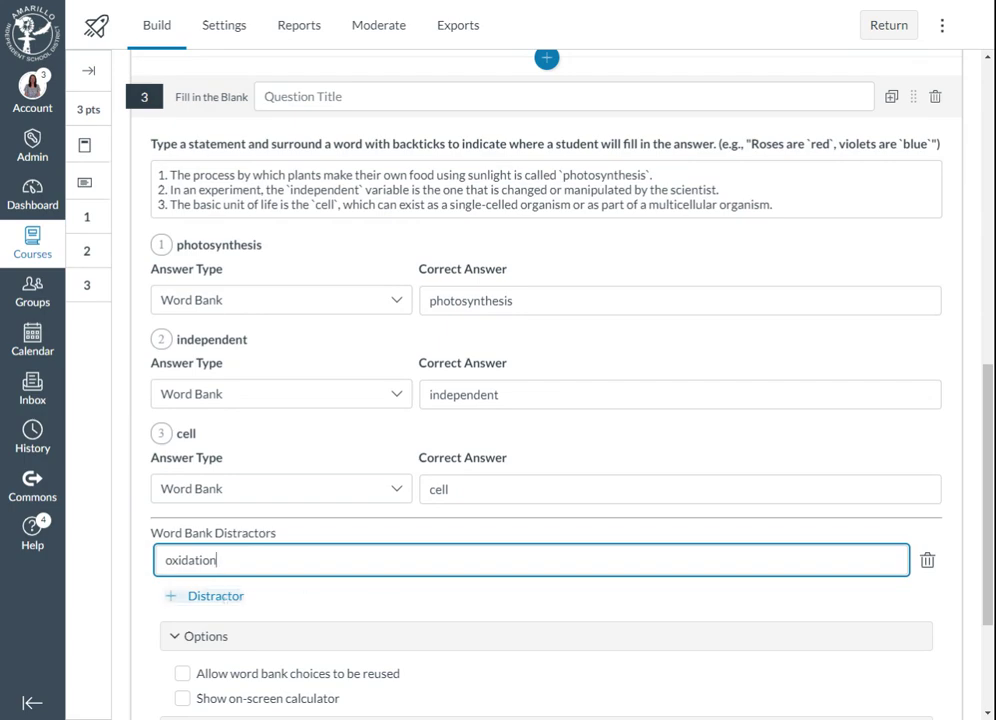
pyautogui.click(215, 596)
pyautogui.write('dependent')
pyautogui.click(205, 634)
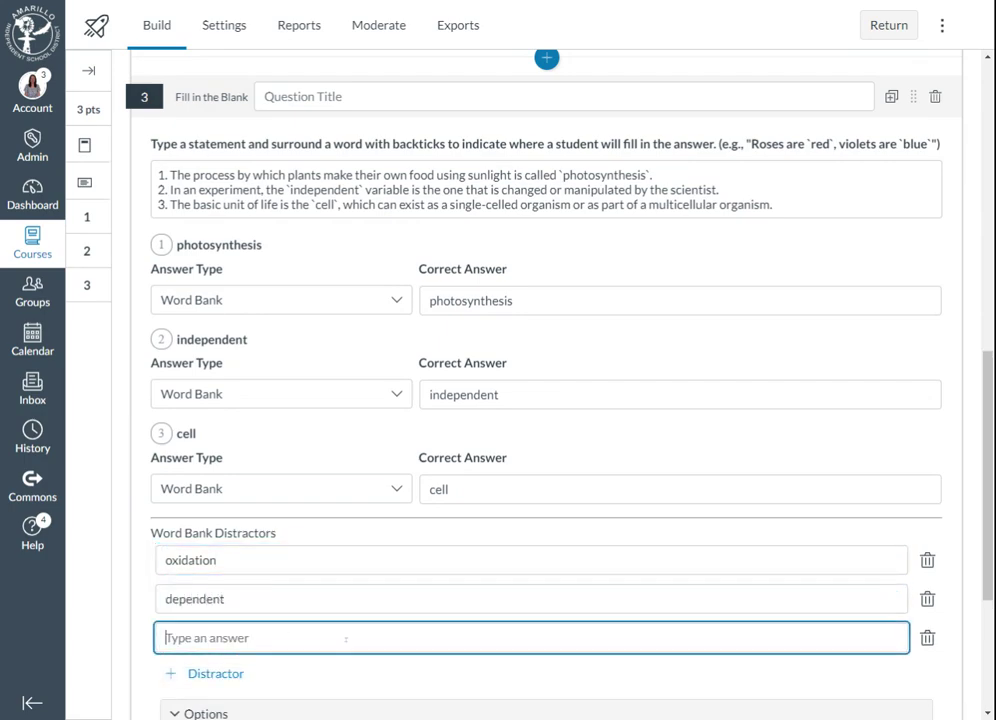
pyautogui.write('respiration')
# Step: Allow word bank choices to be reused in question 3, and save the question
pyautogui.scroll(-3, 346, 639)
pyautogui.scroll(-1, 368, 529)
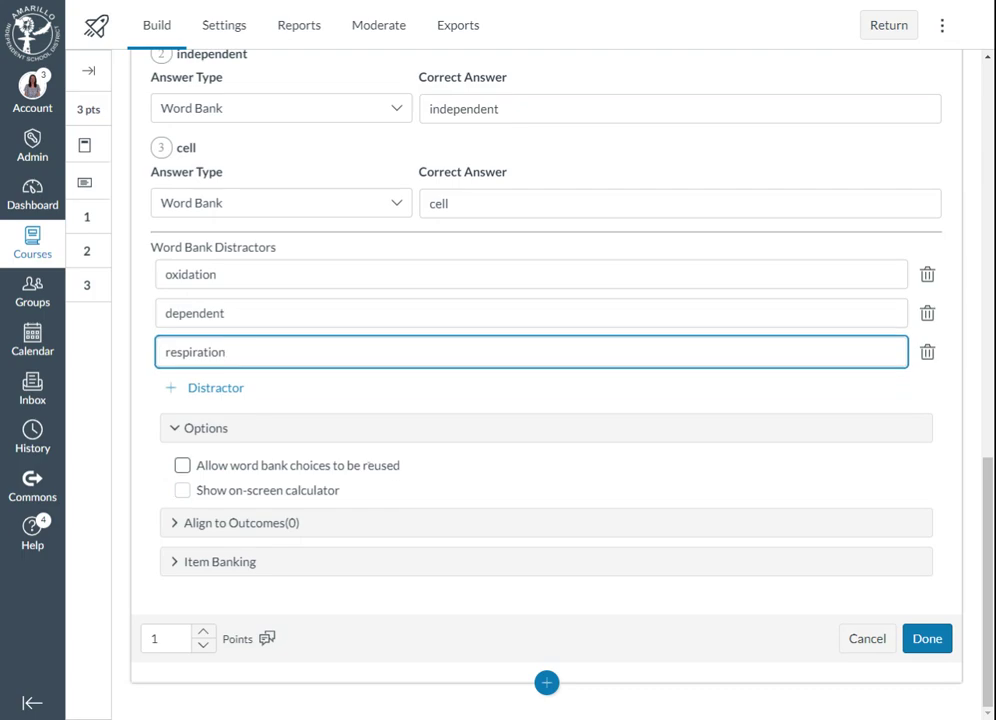
pyautogui.click(182, 465)
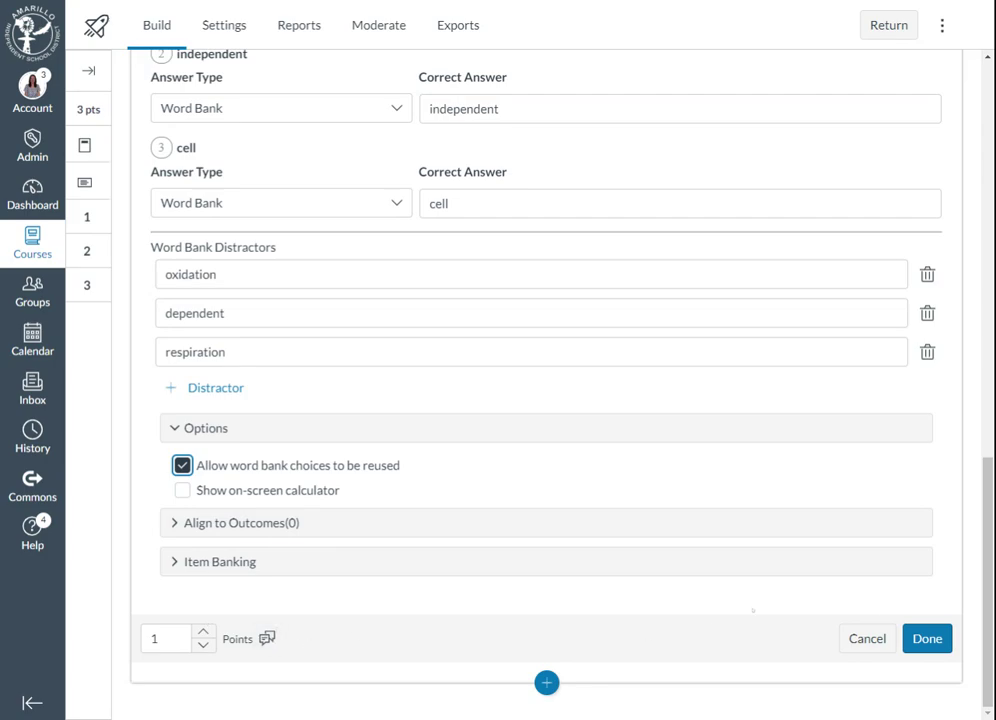
pyautogui.click(927, 638)
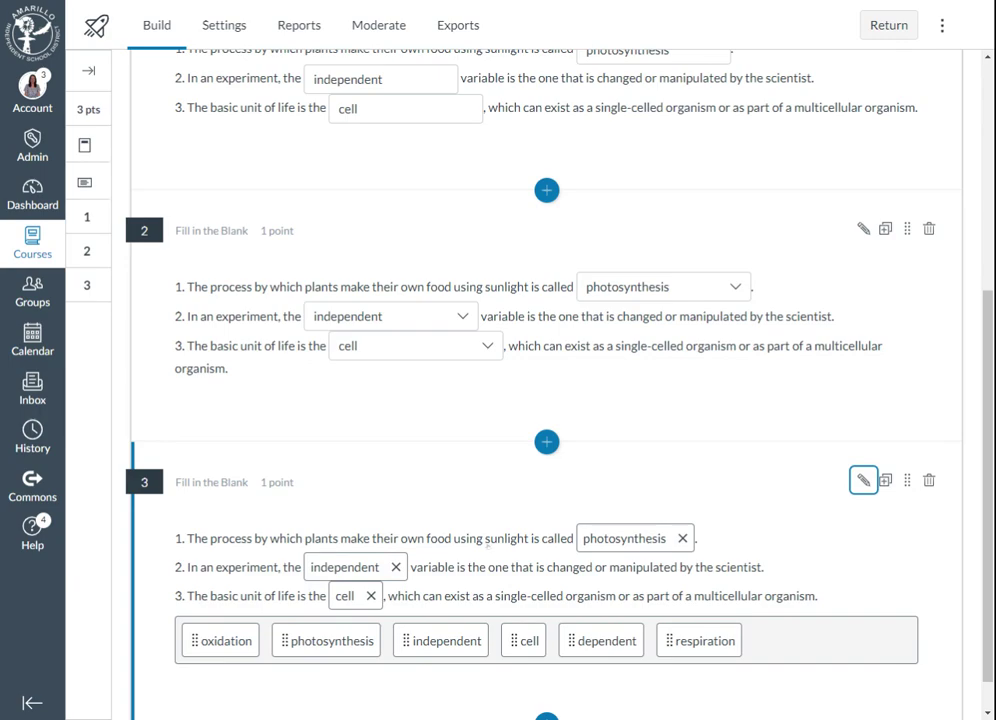
# Step: Preview the quiz and, in the word bank question, place "photosynthesis" in the first blank and "oxidation" in the second
pyautogui.scroll(5, 524, 605)
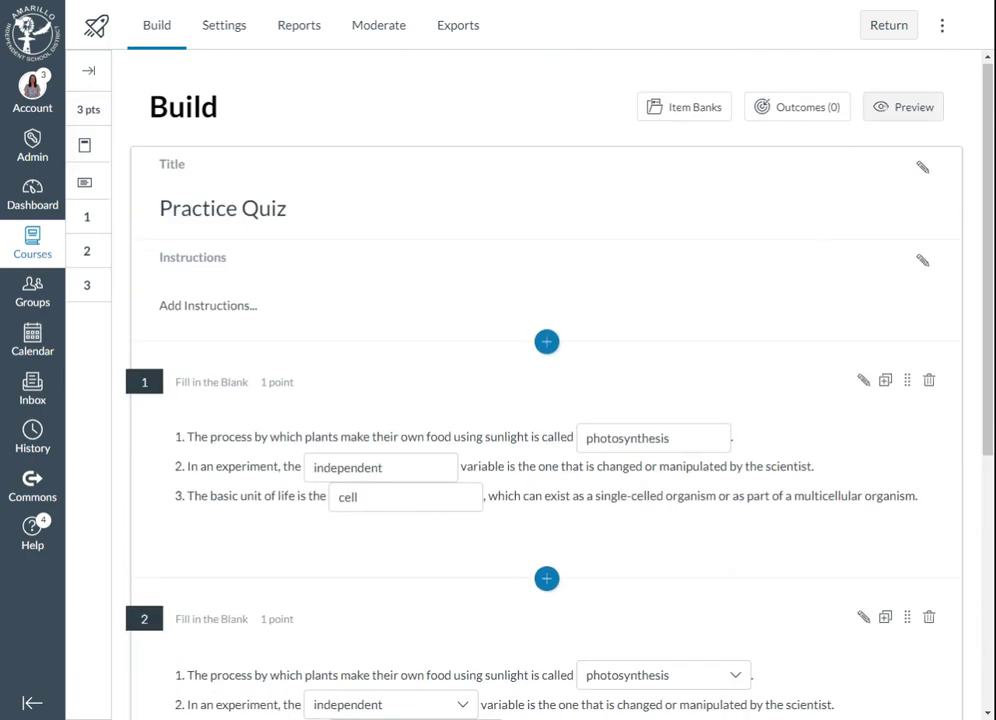
pyautogui.click(903, 107)
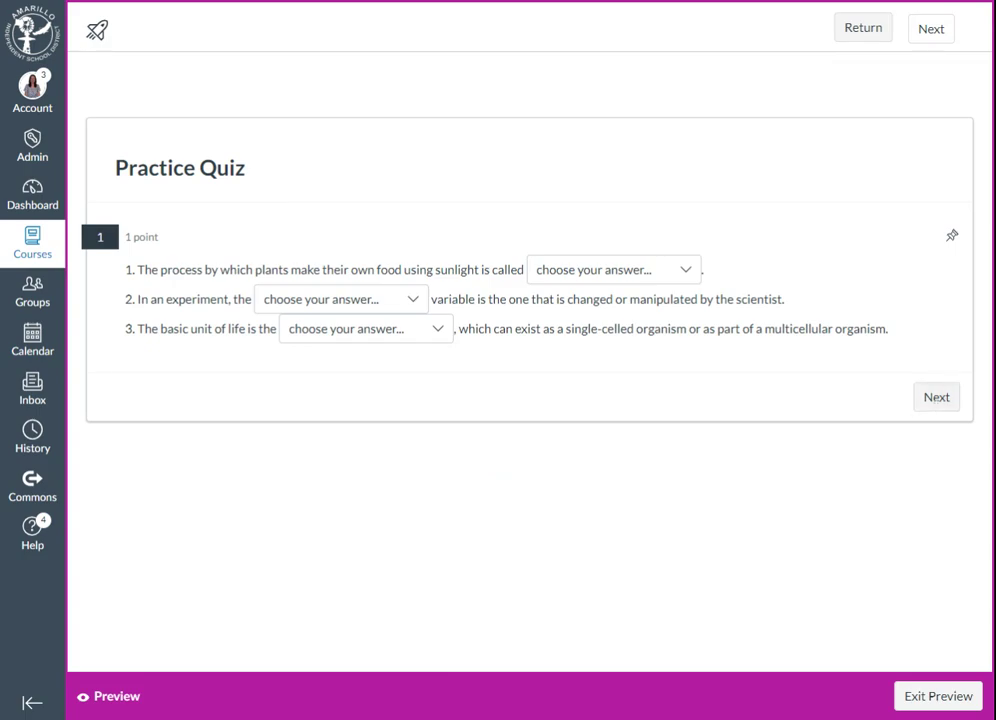
pyautogui.click(936, 397)
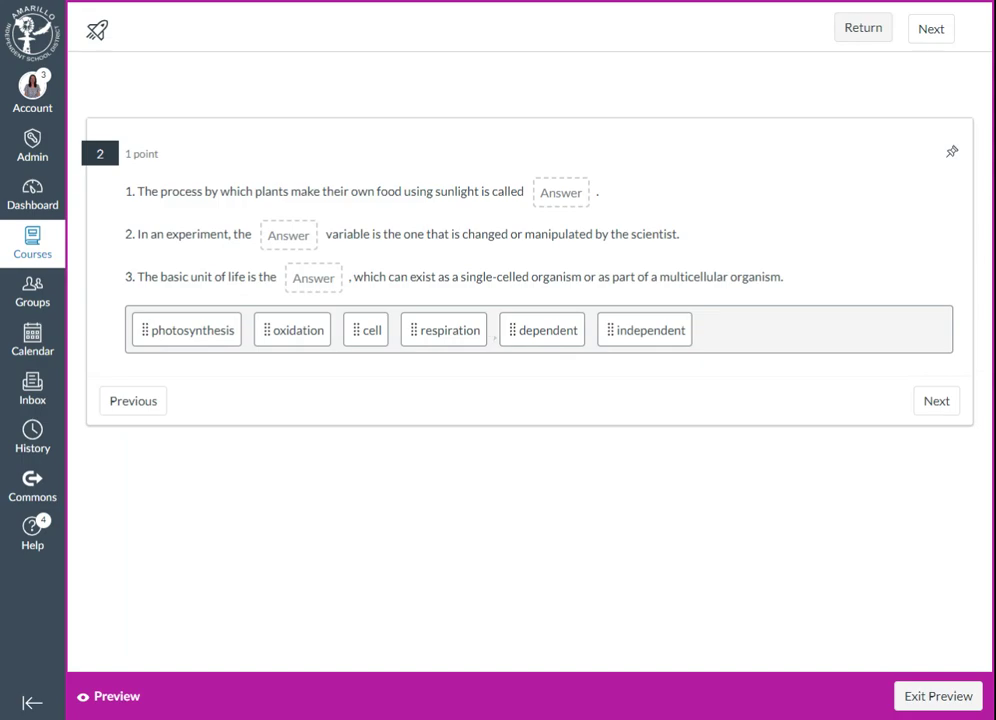
pyautogui.moveTo(175, 329); pyautogui.dragTo(561, 192)
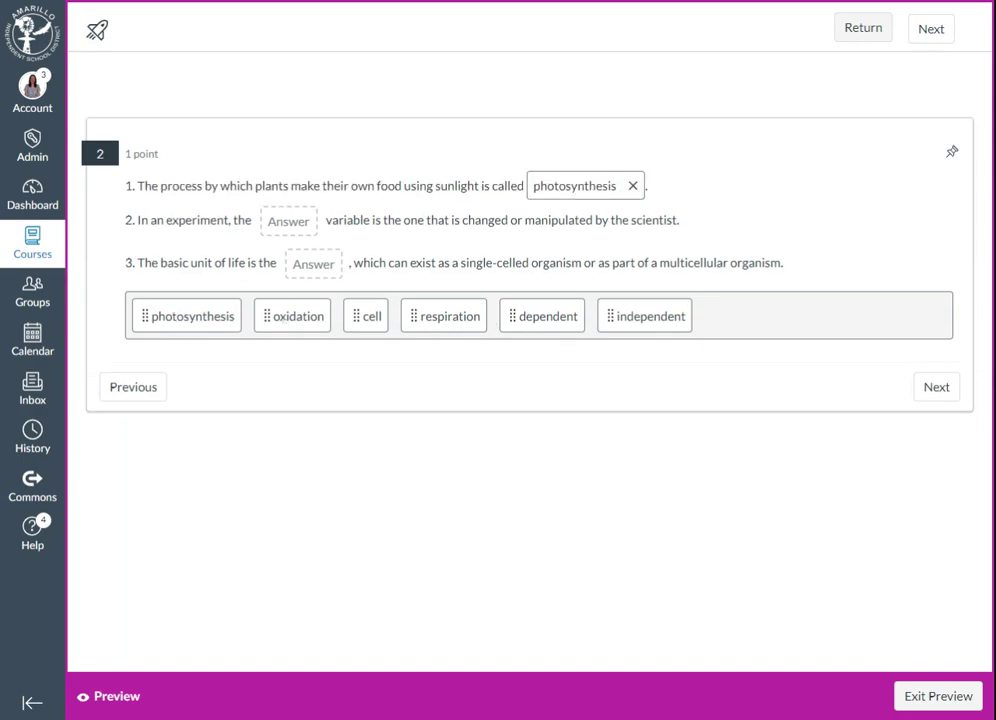
pyautogui.moveTo(277, 321); pyautogui.dragTo(288, 221)
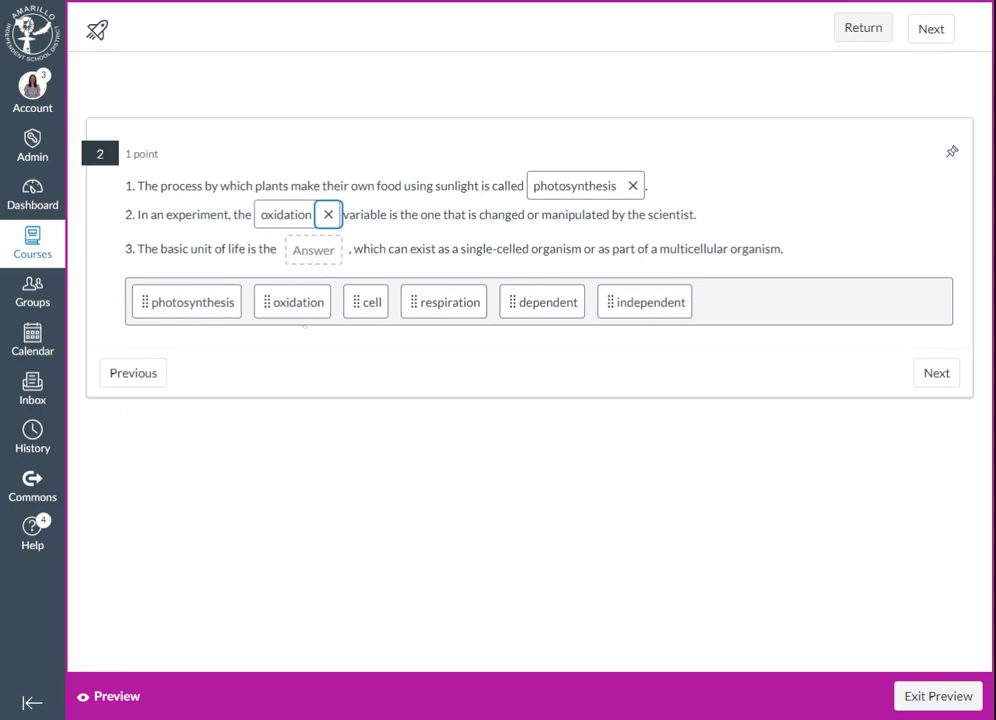